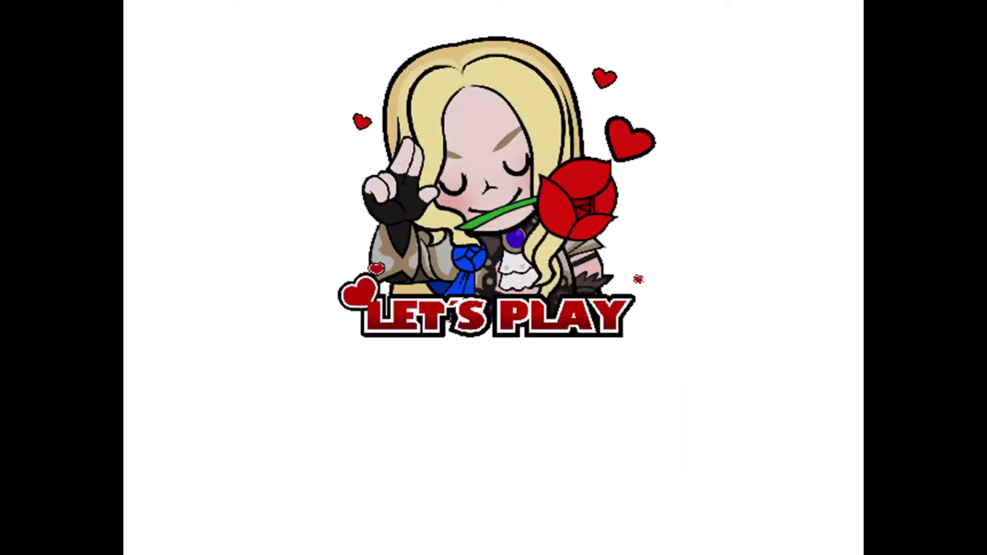
In the finished quiz slideshow, follow the character image link to the QUESTION 1 slide.
left_click(516, 232)
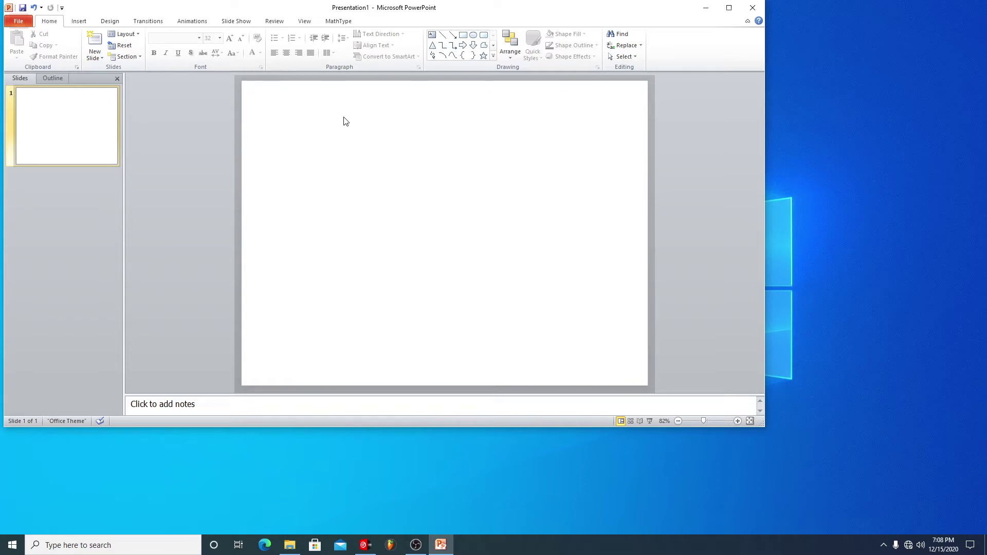
Insert the glowing blue border PNG from Downloads onto the slide.
left_click(83, 21)
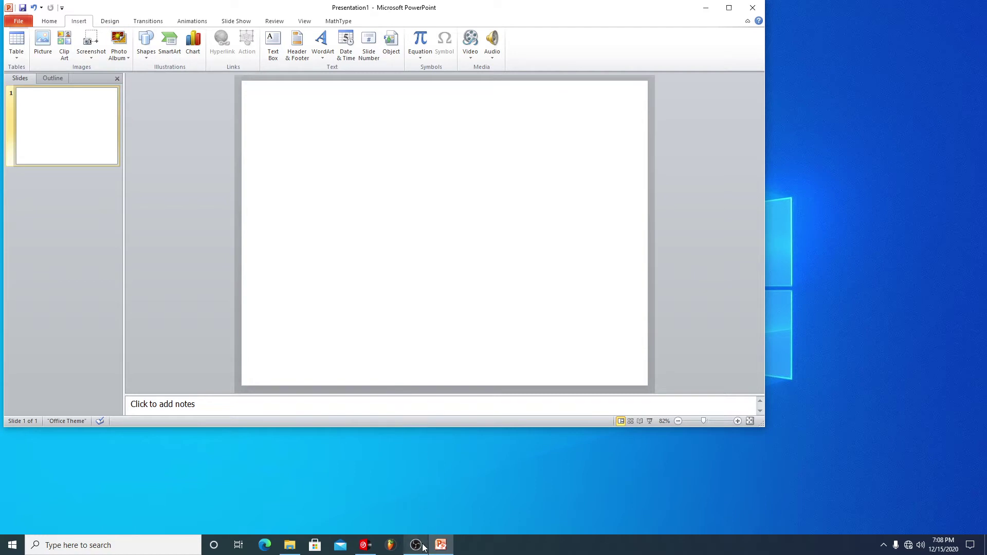
left_click(729, 8)
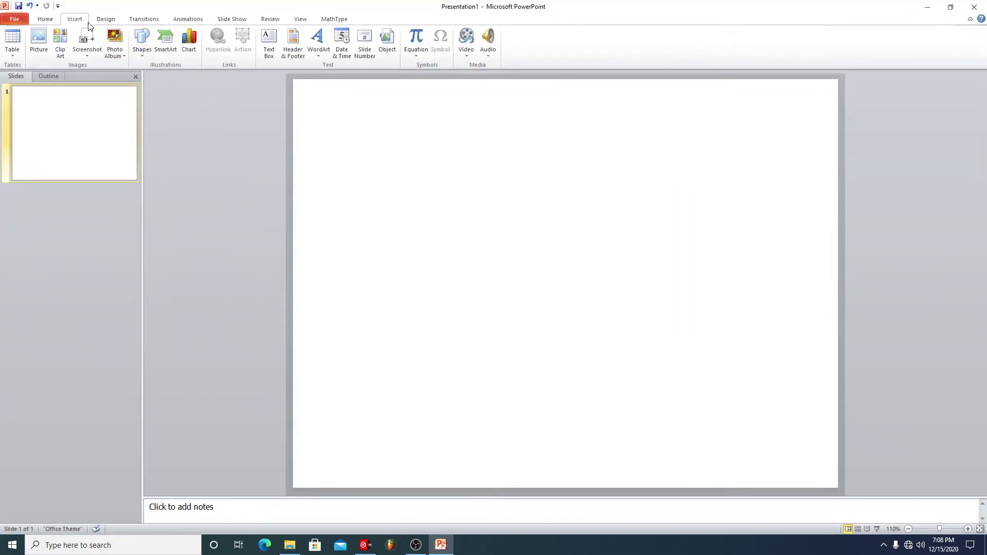
left_click(45, 48)
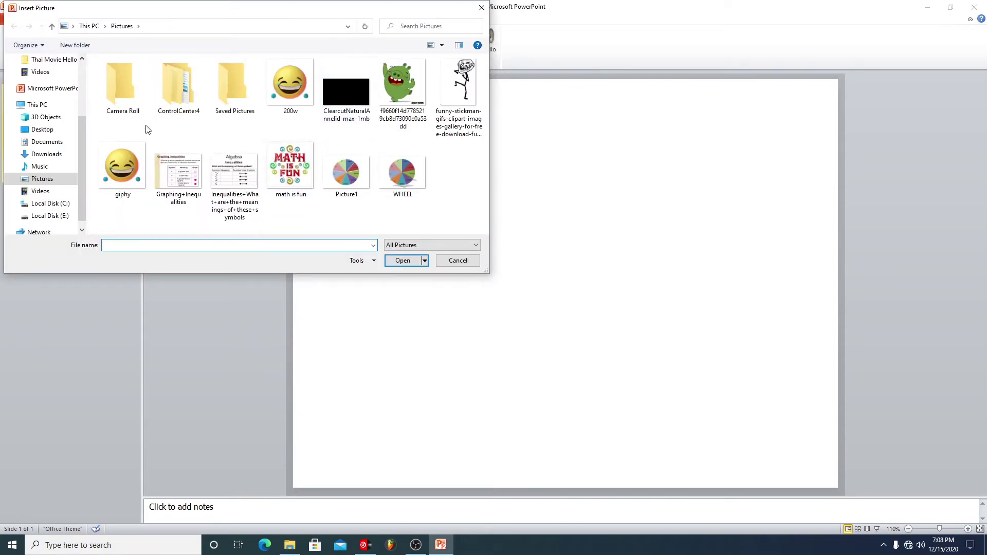
left_click(46, 155)
scroll(264, 129, "down", 5)
scroll(263, 126, "down", 2)
scroll(264, 126, "down", 1)
scroll(263, 126, "up", 2)
scroll(288, 127, "down", 2)
scroll(316, 127, "up", 2)
scroll(226, 129, "up", 2)
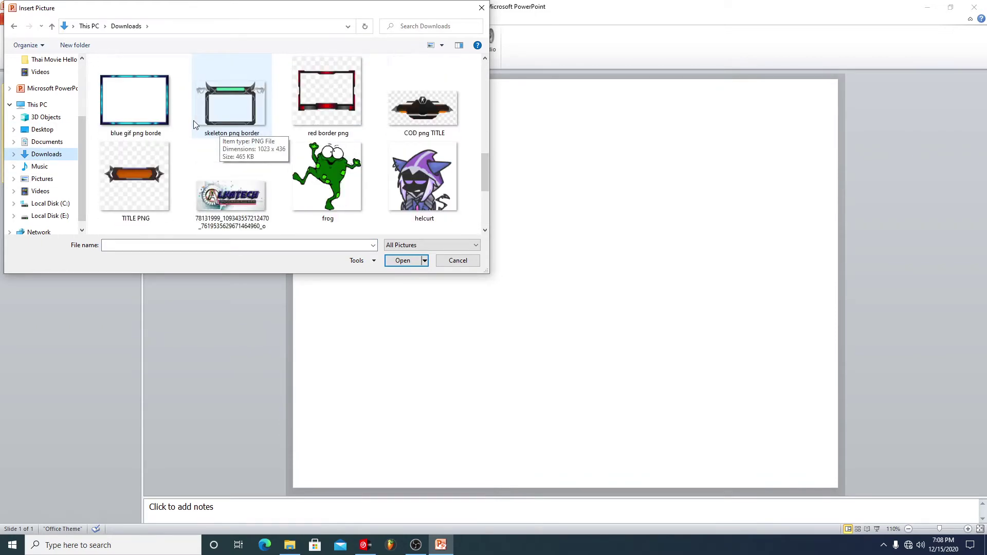
left_click(155, 109)
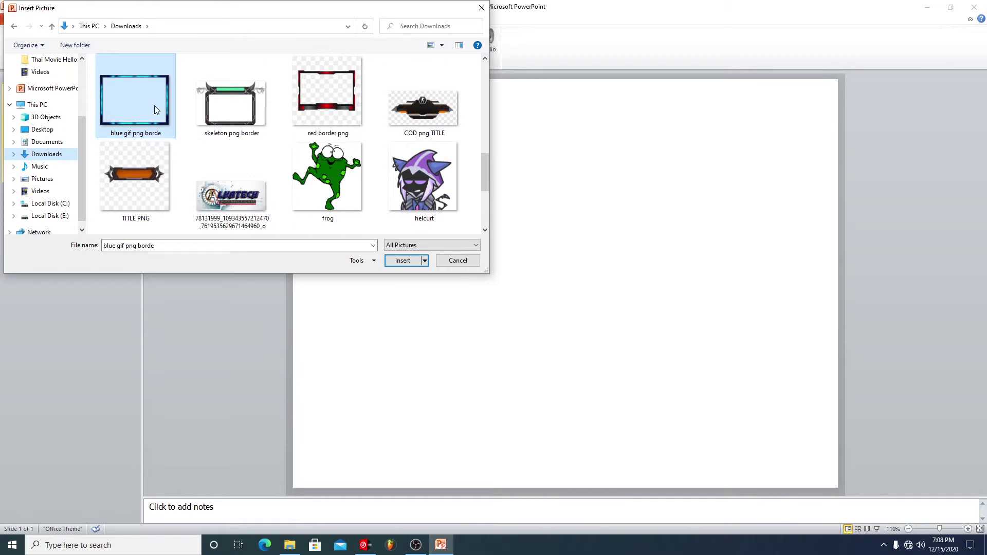
left_click(401, 261)
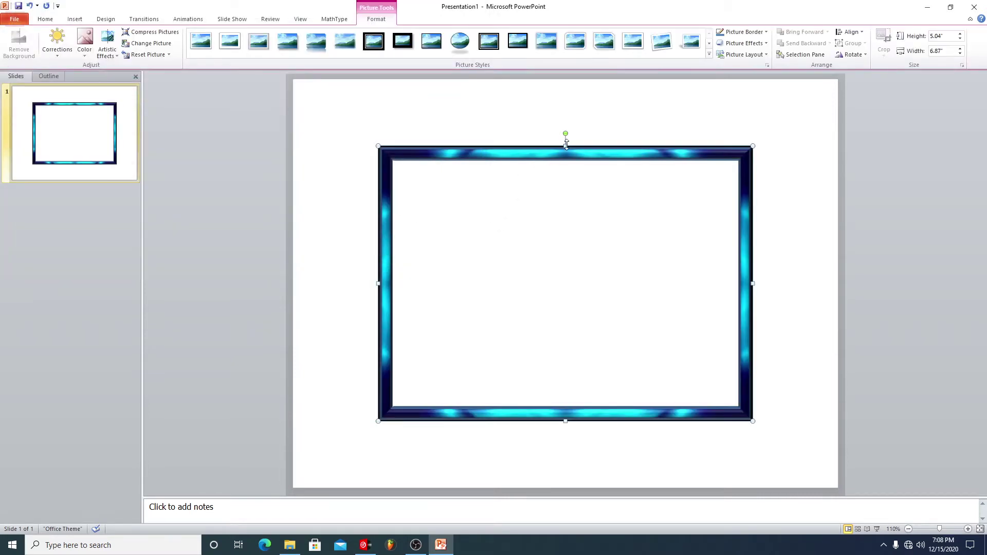
Resize the border into a wide, short strip across the lower slide, about 9.08 × 1.19 in.
left_click_drag(565, 148, 566, 355)
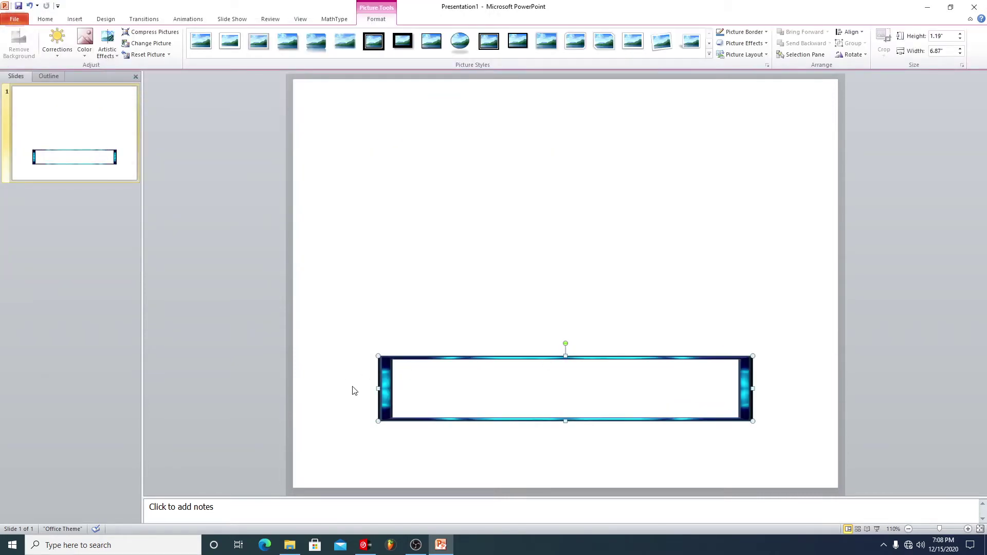
left_click_drag(379, 388, 321, 388)
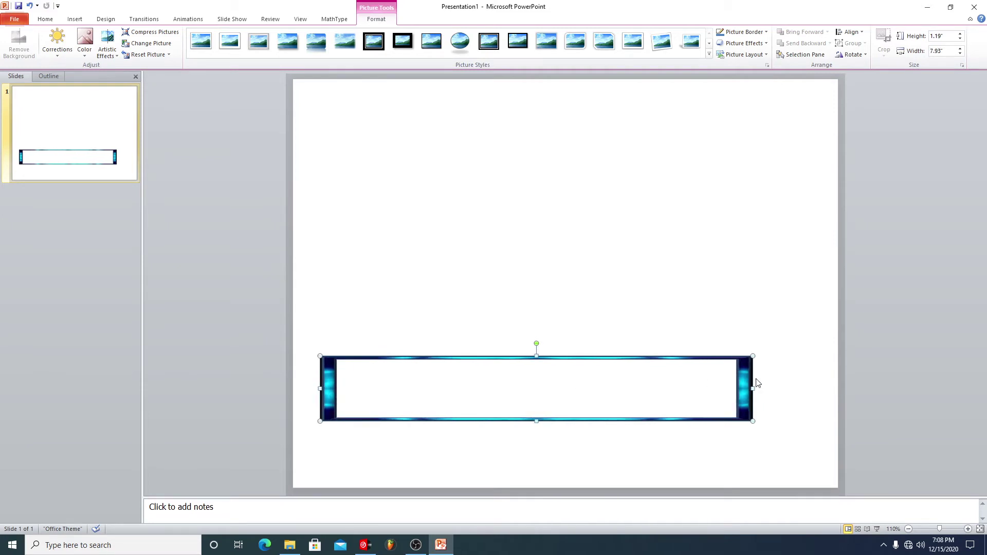
left_click_drag(753, 389, 815, 393)
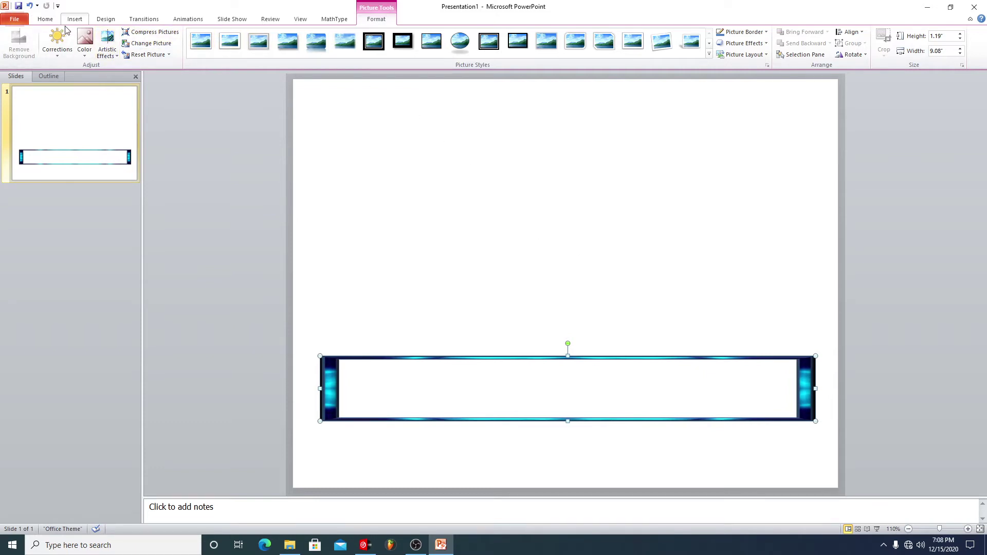
left_click(45, 19)
Insert the helcurt character picture from the Downloads folder.
left_click(75, 19)
left_click(39, 42)
scroll(221, 148, "down", 2)
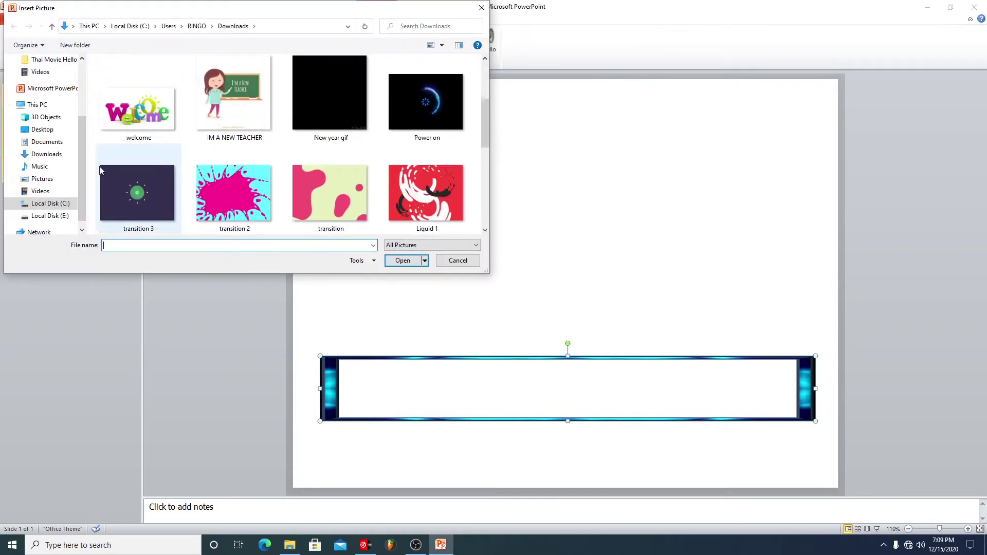
left_click(52, 153)
scroll(275, 166, "down", 2)
scroll(275, 165, "down", 3)
scroll(275, 165, "down", 2)
scroll(295, 167, "down", 3)
scroll(294, 167, "up", 2)
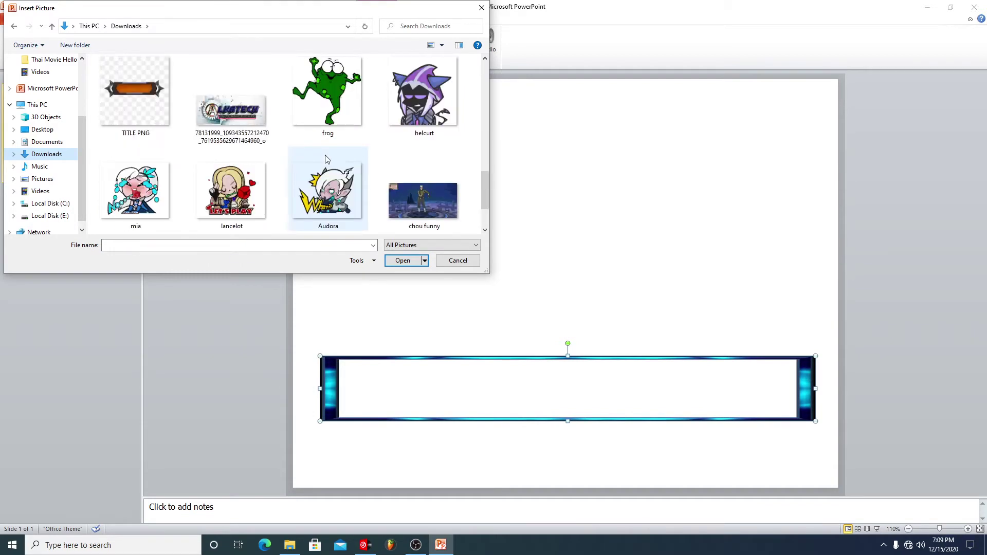
left_click(411, 93)
left_click(405, 260)
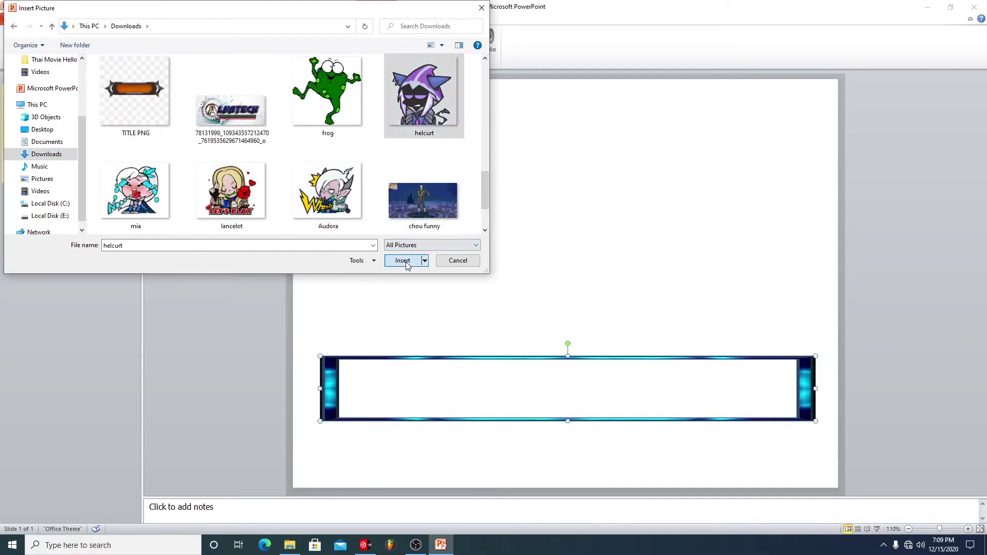
Move the helcurt character up so it sits just above the blue banner.
mouse_move(560, 279)
left_mouse_down()
mouse_move(566, 178)
mouse_move(558, 188)
left_mouse_up()
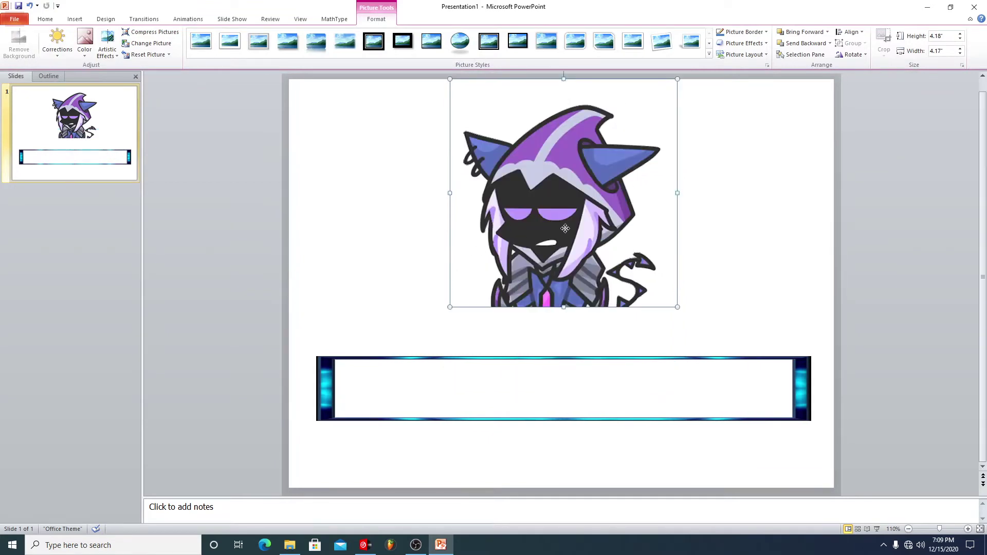
left_click_drag(485, 233, 485, 248)
left_click(258, 263)
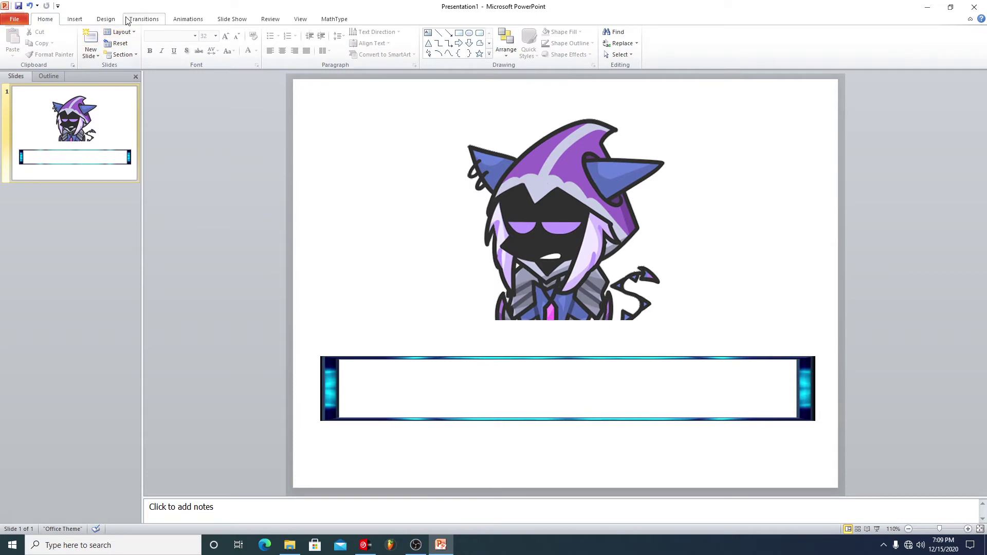
Draw a rectangle filling the inside of the blue border banner.
left_click(106, 19)
left_click(75, 19)
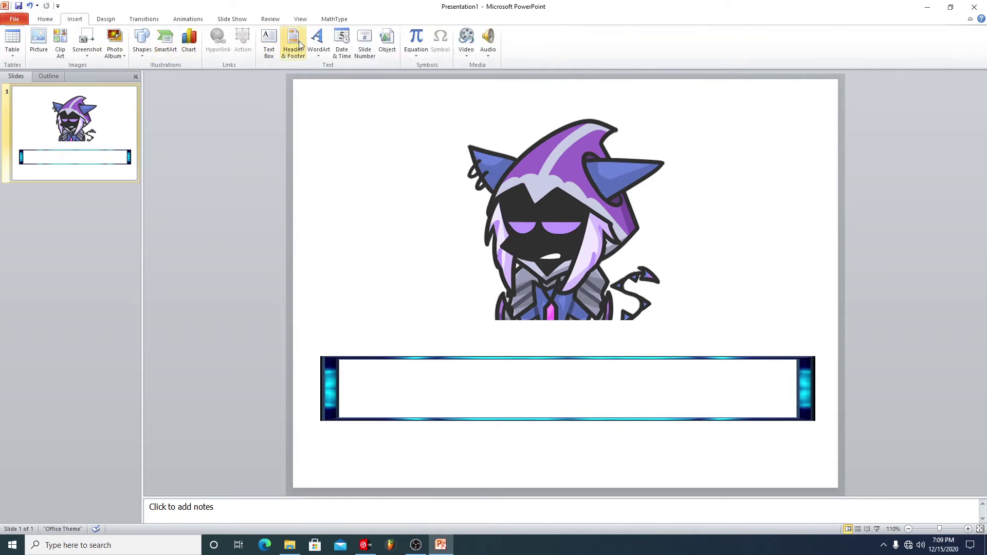
left_click(142, 44)
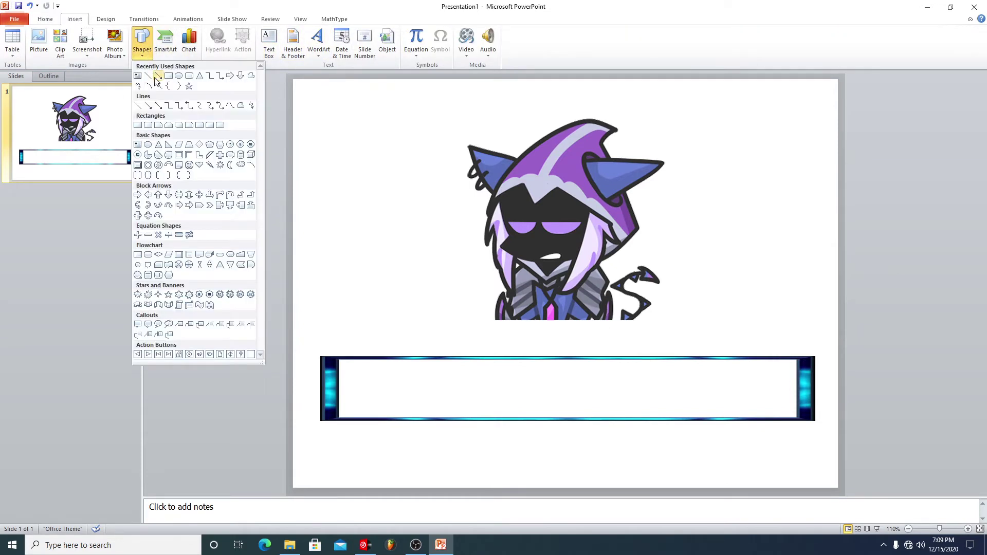
left_click(170, 77)
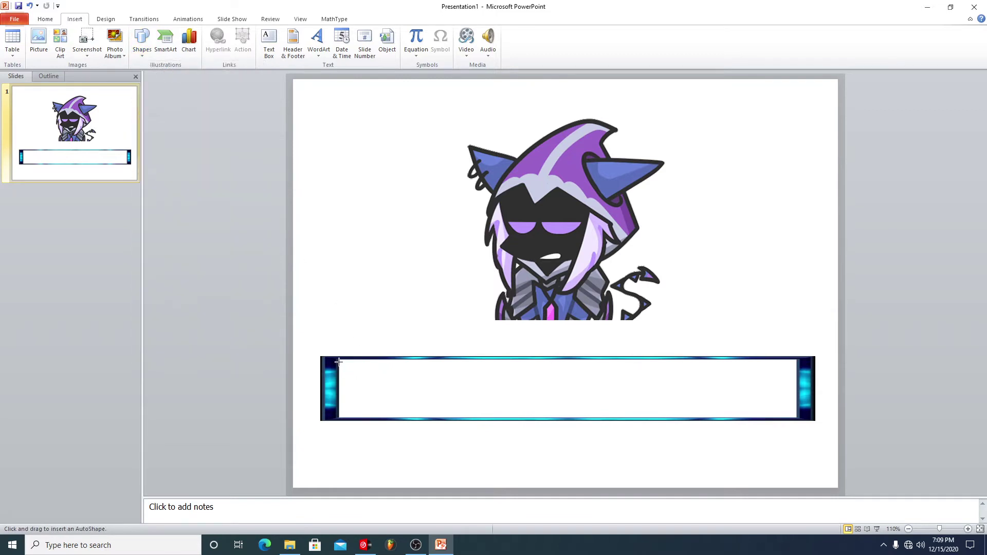
left_click_drag(339, 360, 797, 421)
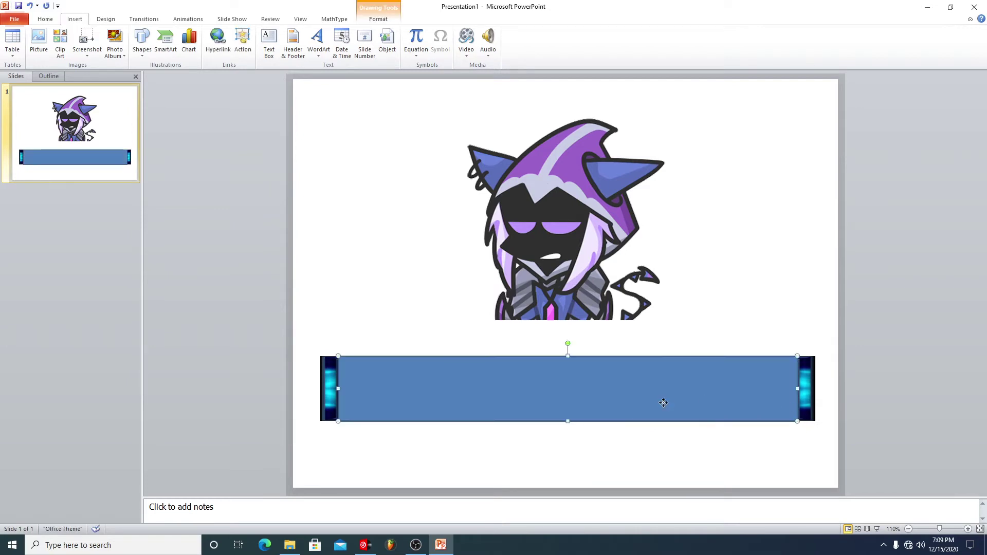
Apply the red Intense Effect shape style to the rectangle.
double_click(559, 397)
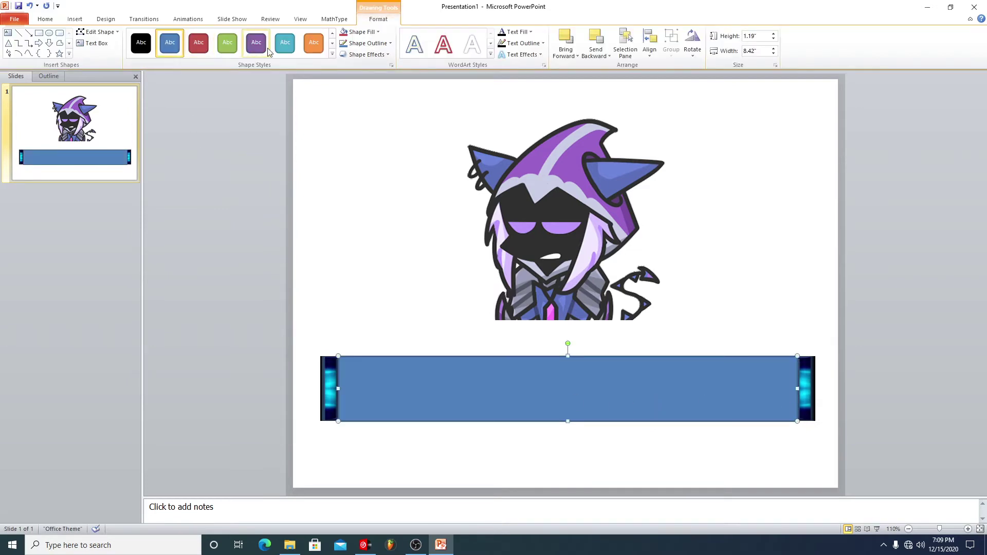
left_click(332, 54)
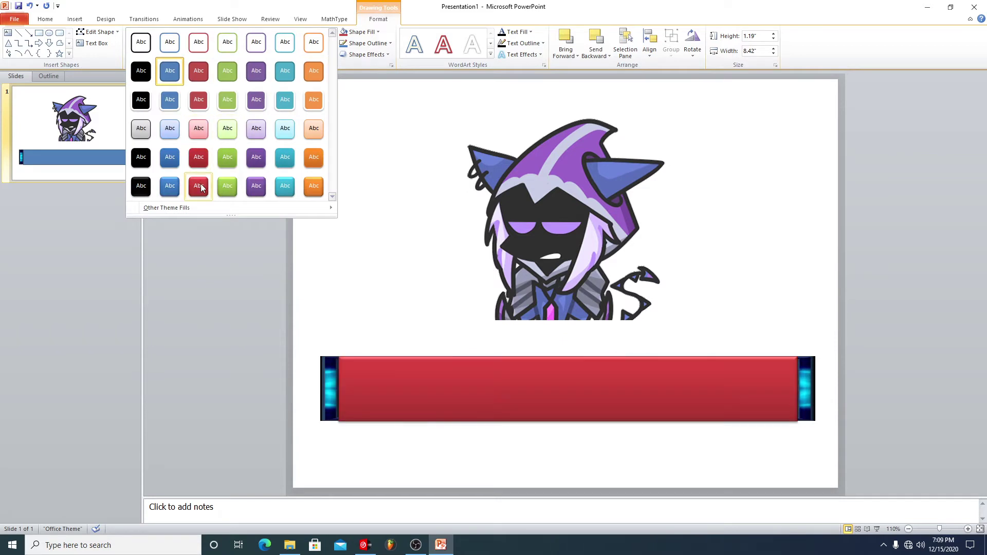
left_click(201, 187)
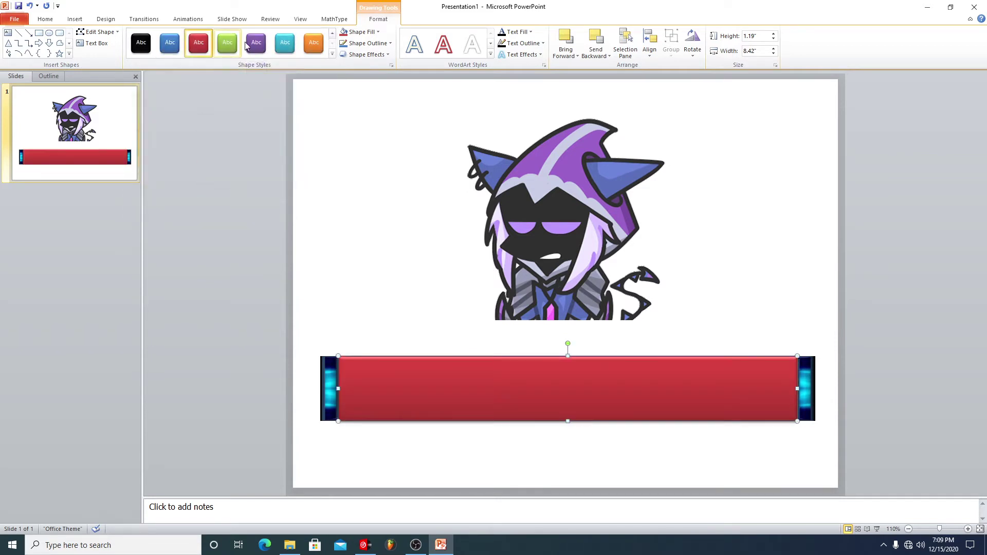
left_click(421, 337)
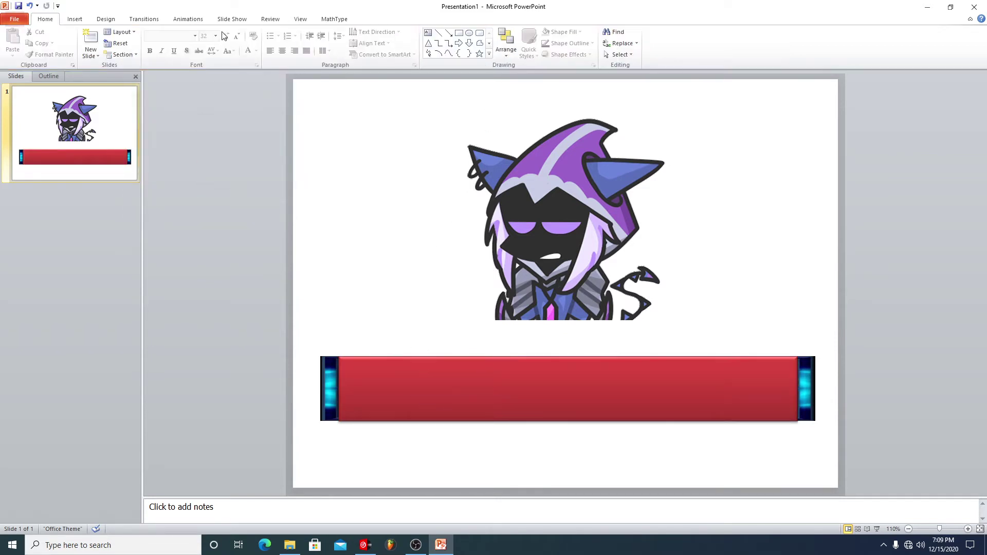
left_click(84, 20)
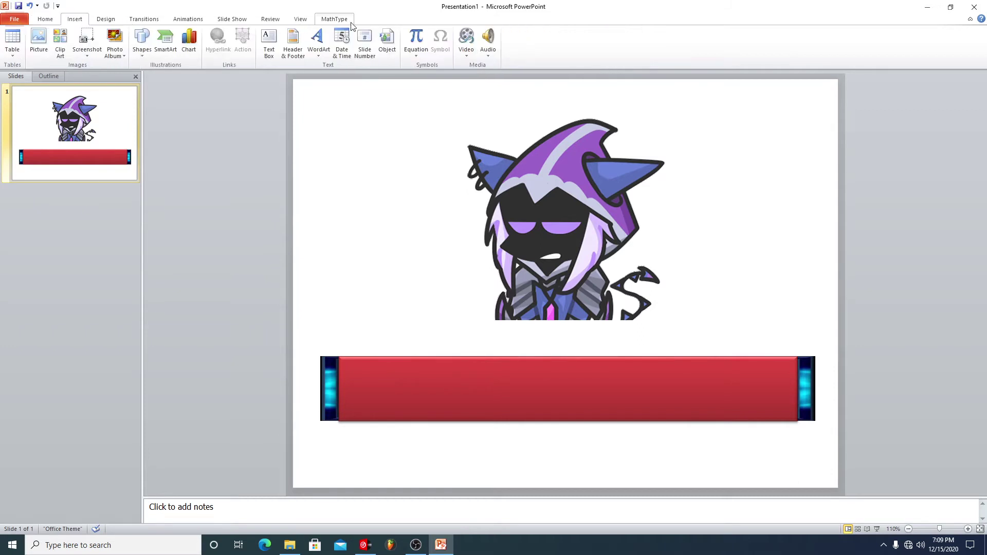
Add a WordArt text box reading 'LOADING'.
left_click(321, 42)
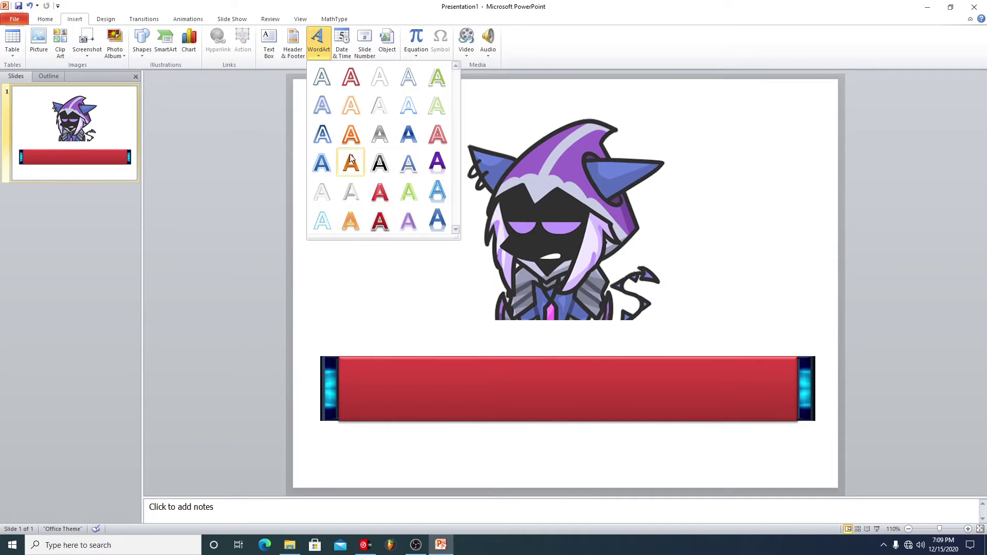
left_click(323, 133)
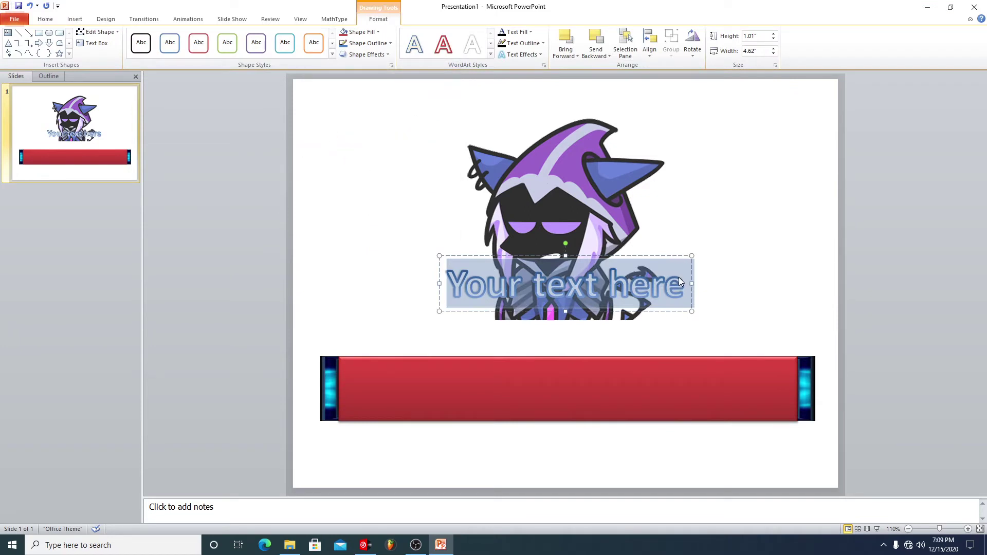
type("loa")
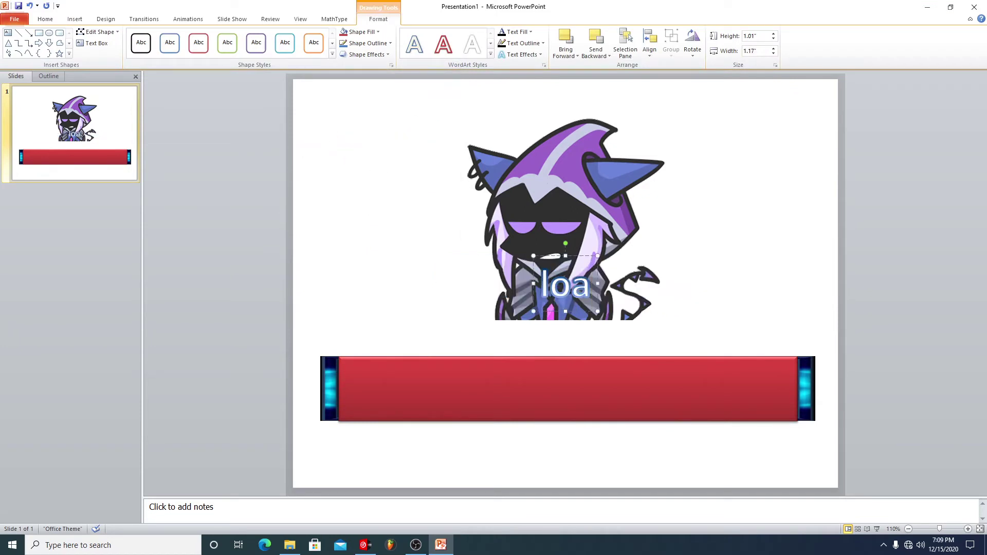
key("BackSpace")
key("BackSpace")
key("BackSpace")
type("LOAI")
key("BackSpace")
type("DI")
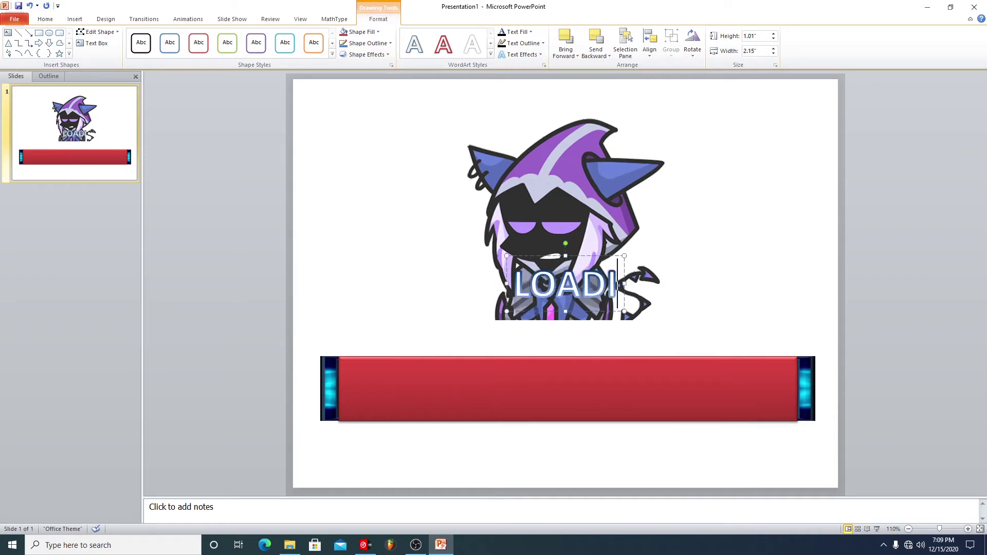
type("NG")
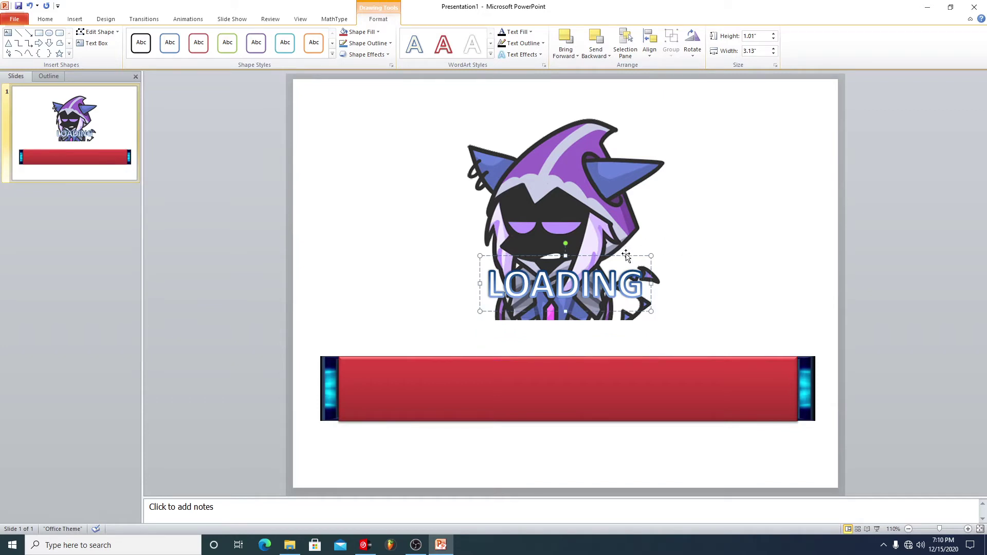
Move the LOADING text onto the red bar and set it in the Broadway font.
left_click_drag(625, 252, 626, 358)
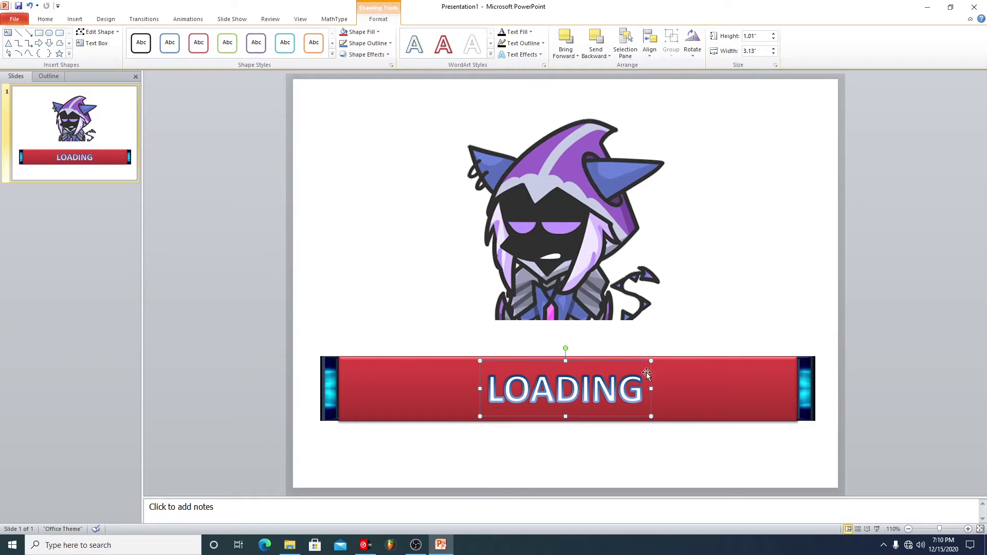
left_click(640, 382)
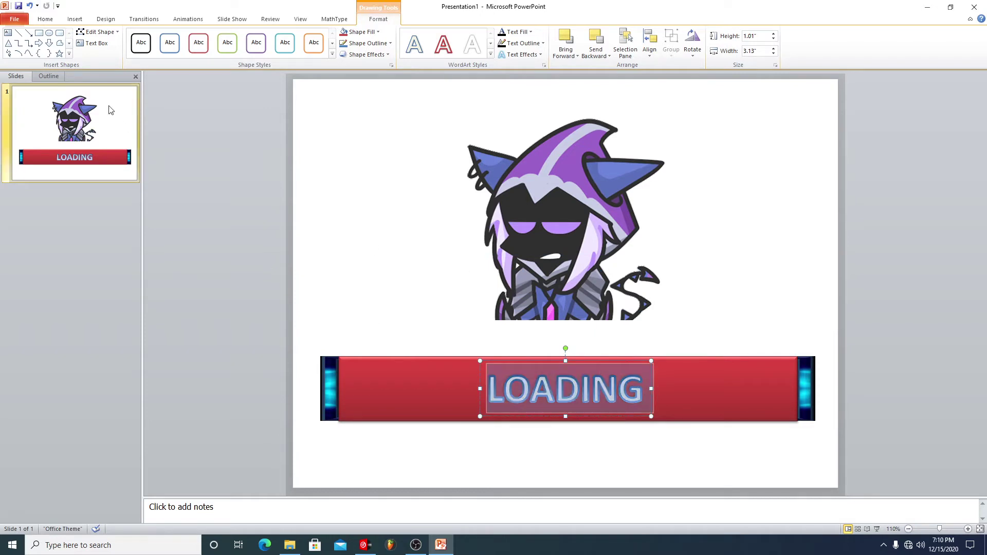
left_click(45, 19)
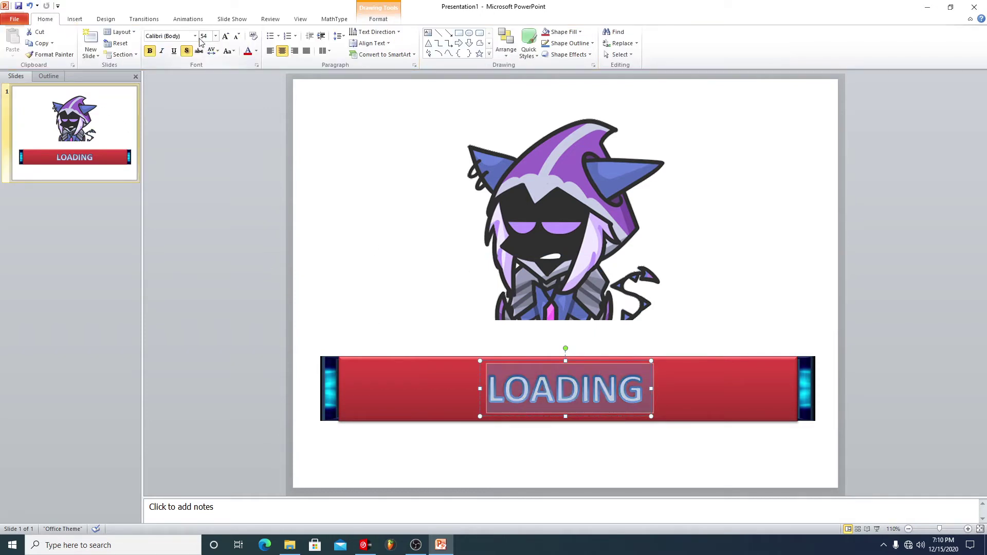
left_click(195, 36)
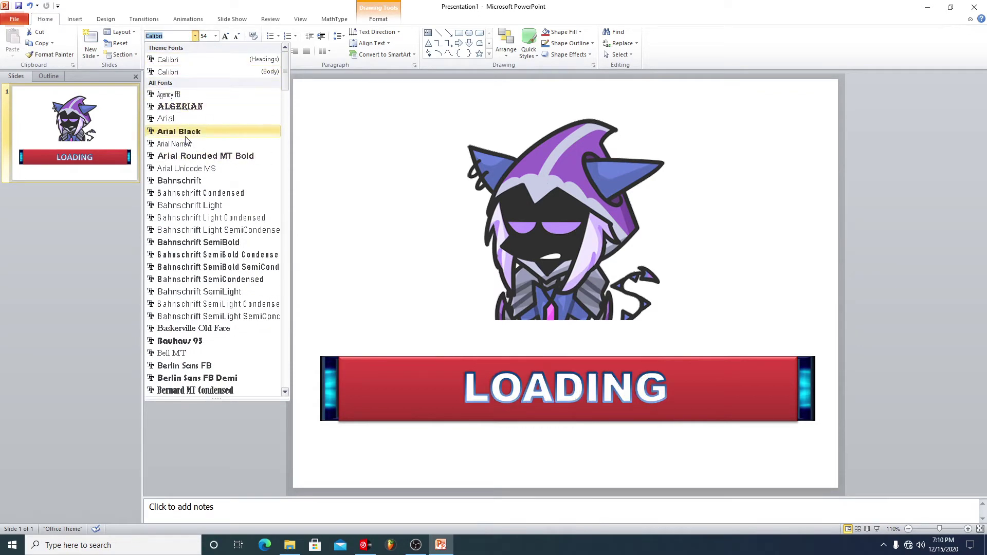
scroll(195, 205, "down", 3)
scroll(196, 216, "down", 3)
scroll(198, 222, "down", 1)
scroll(198, 226, "down", 1)
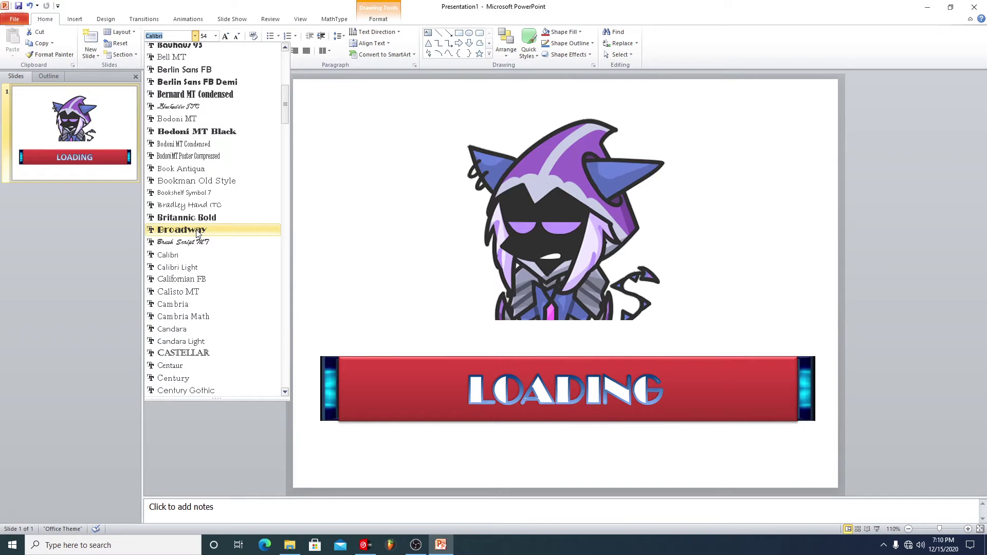
left_click(198, 232)
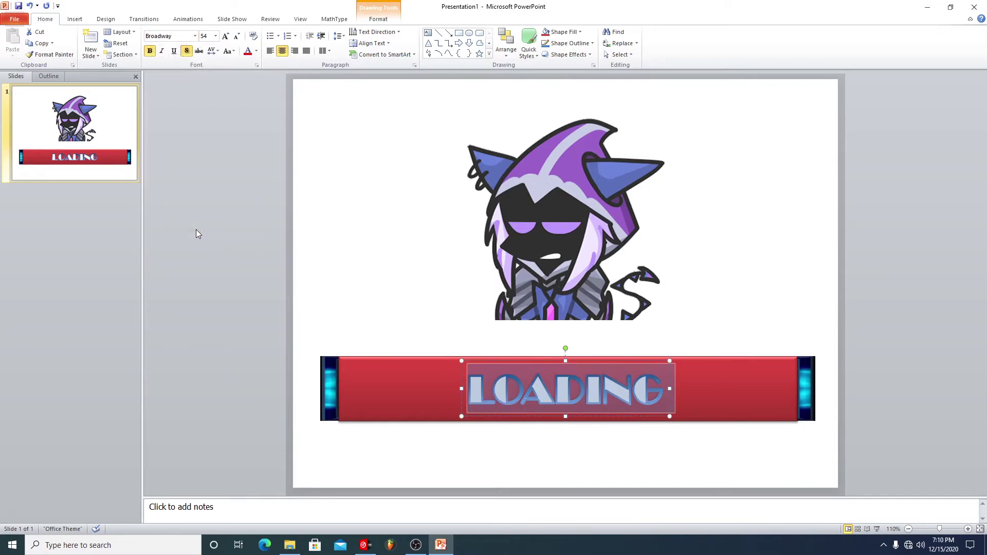
left_click(631, 366)
left_click(447, 383)
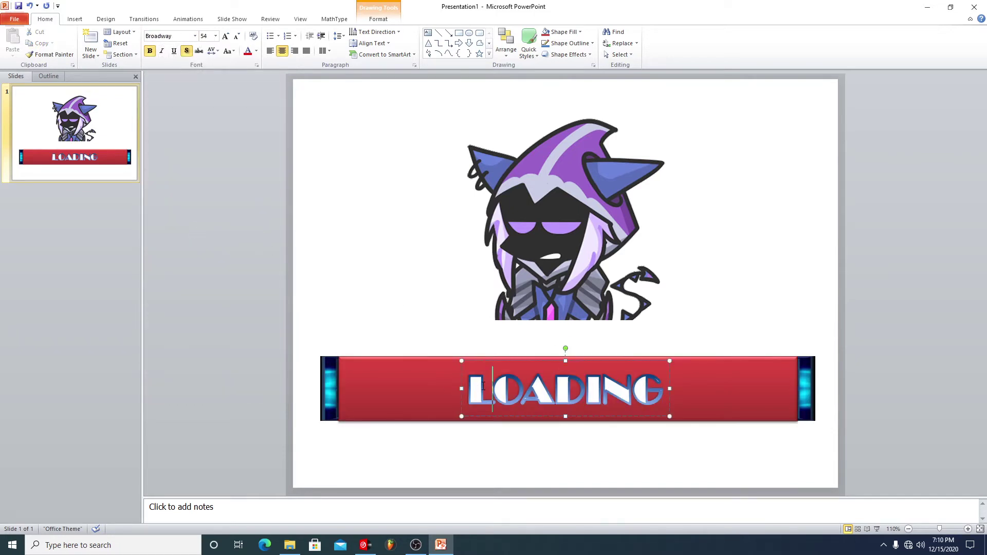
left_click(581, 248)
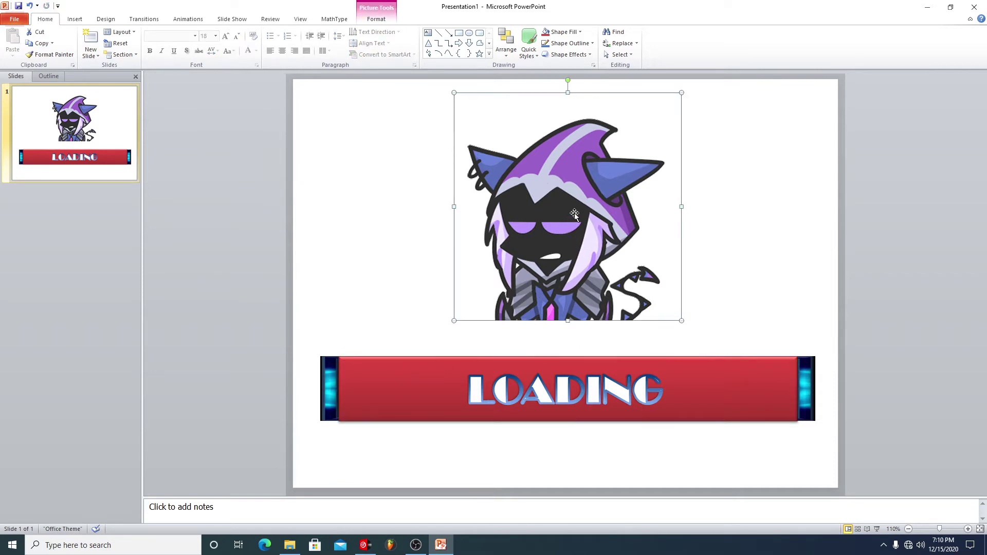
Give the character, red banner and LOADING text a Fade entrance, with LOADING starting With Previous.
left_click(328, 372, "shift")
left_click(502, 386, "shift")
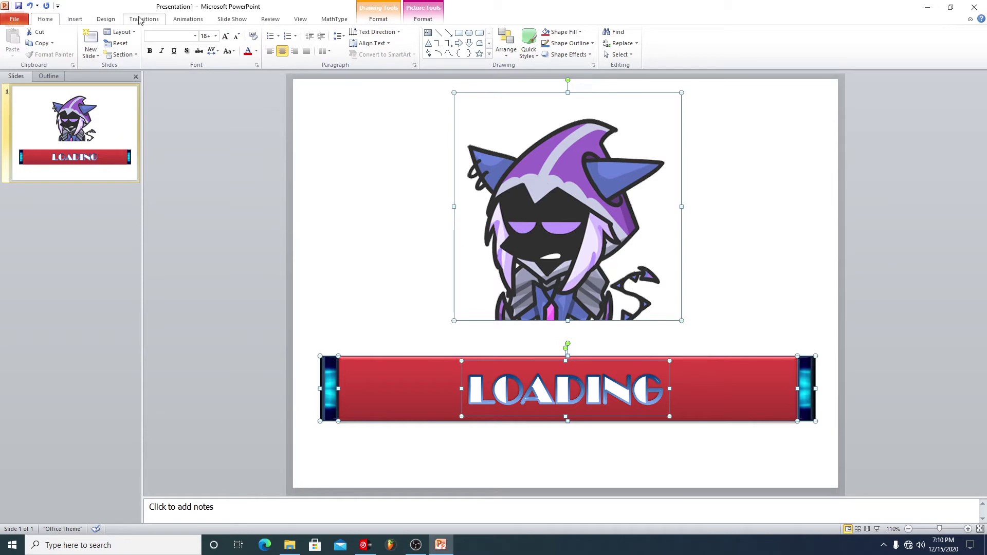
left_click(196, 21)
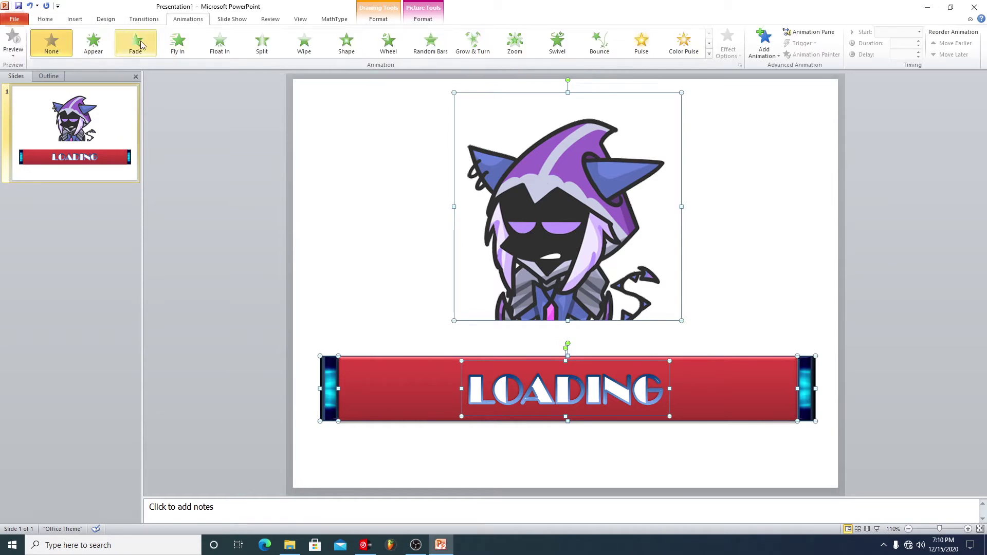
left_click(137, 44)
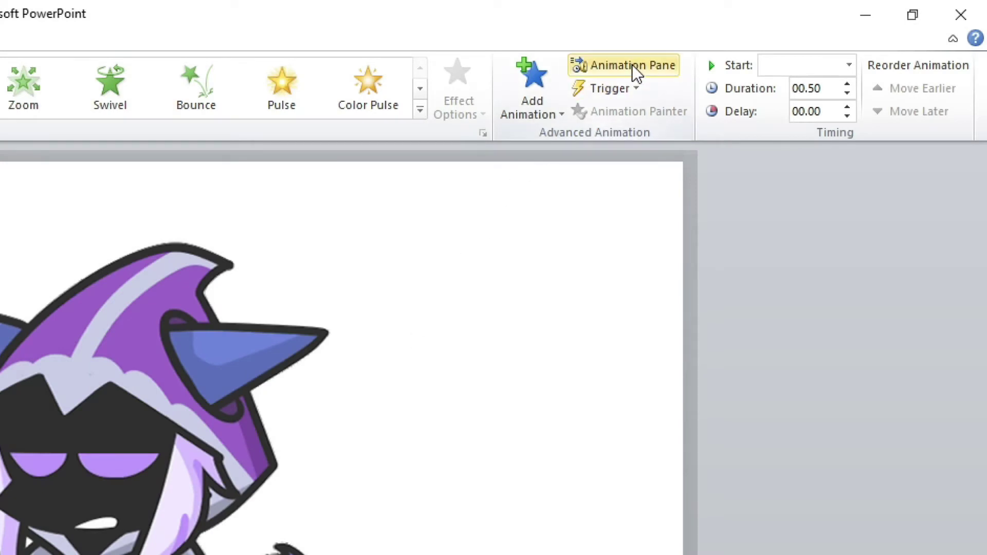
left_click(633, 65)
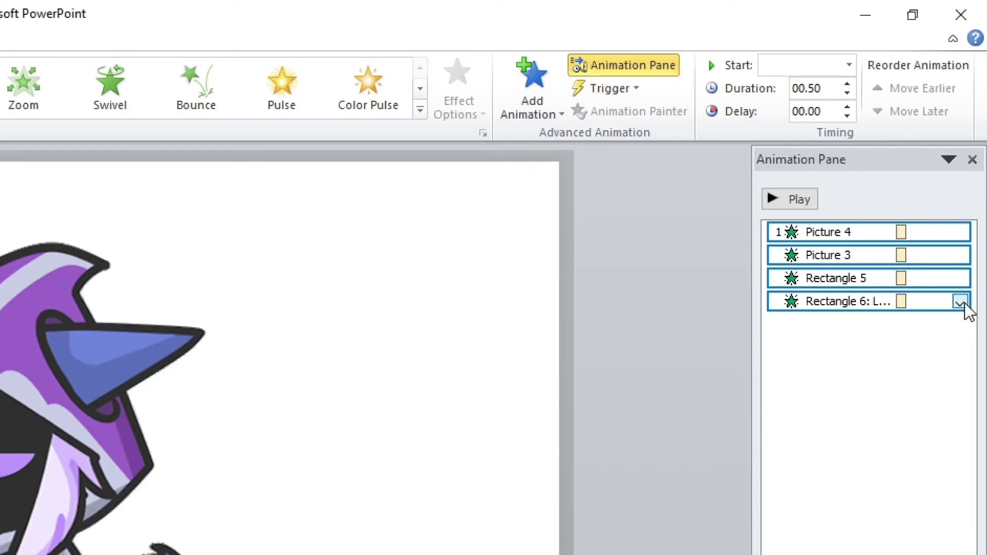
left_click(960, 303)
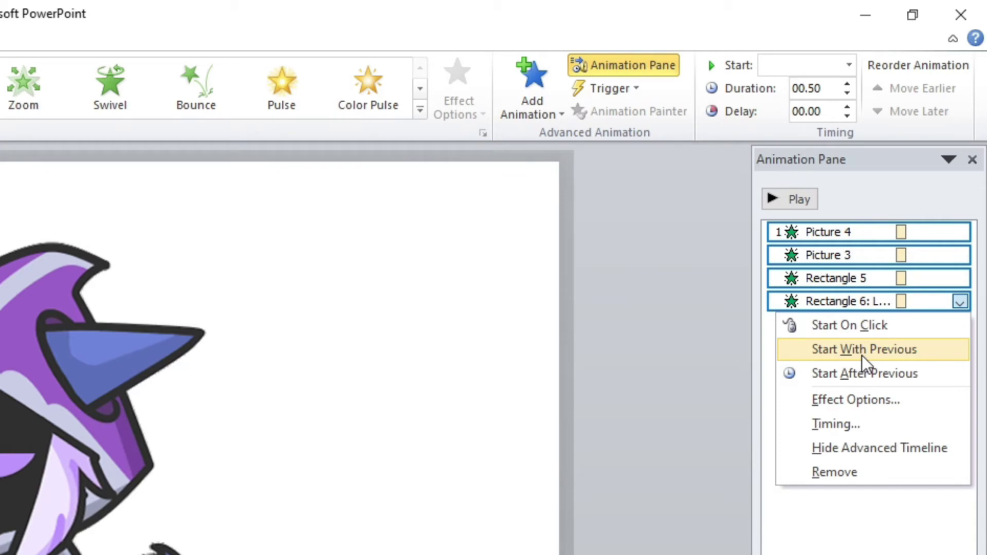
left_click(862, 356)
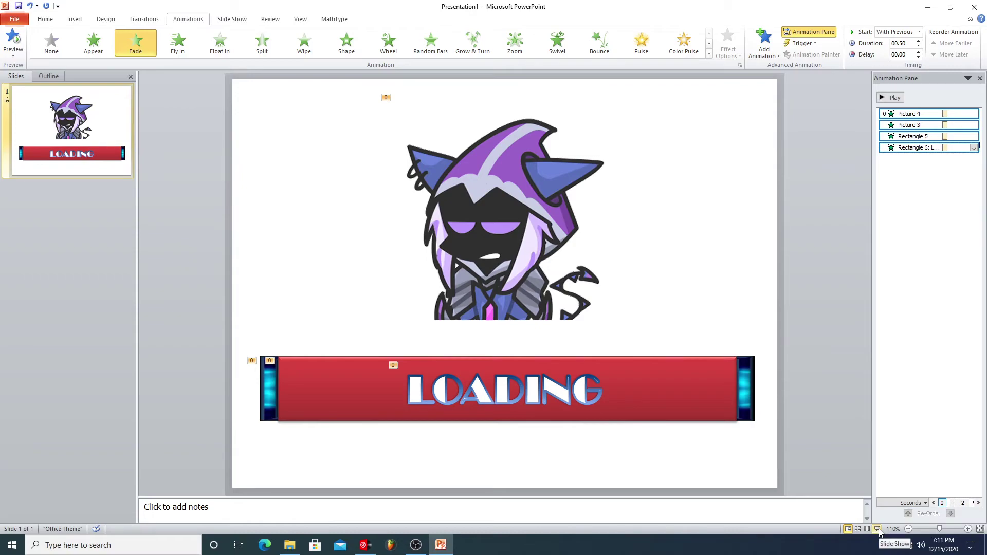
Preview the fade-ins in a slide show, then expand the full animation gallery for the red bar.
left_click(878, 529)
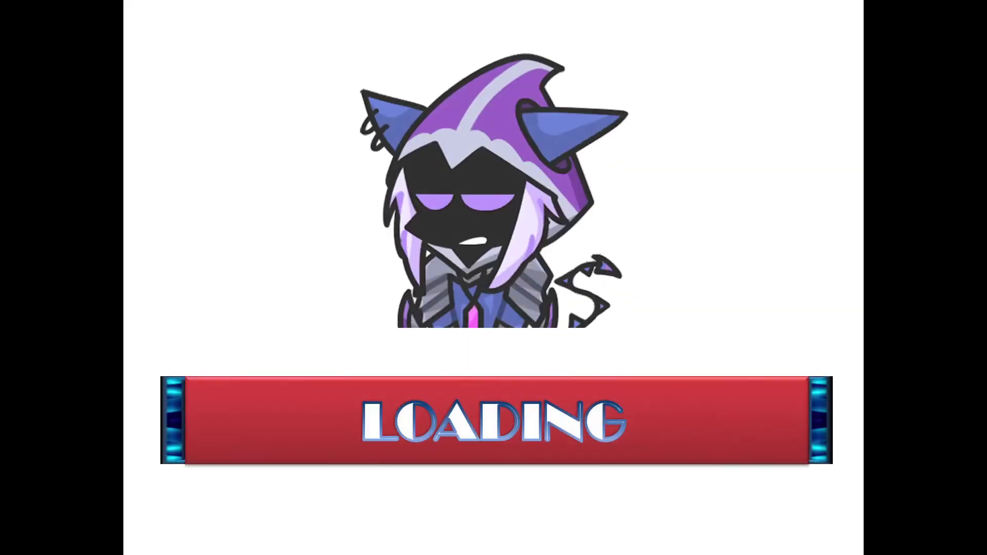
key("Escape")
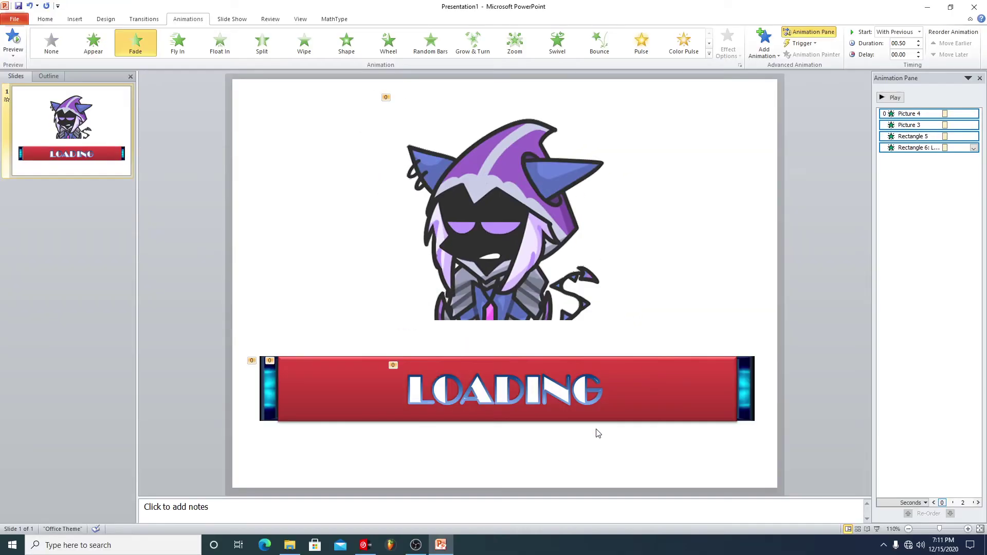
left_click(646, 377)
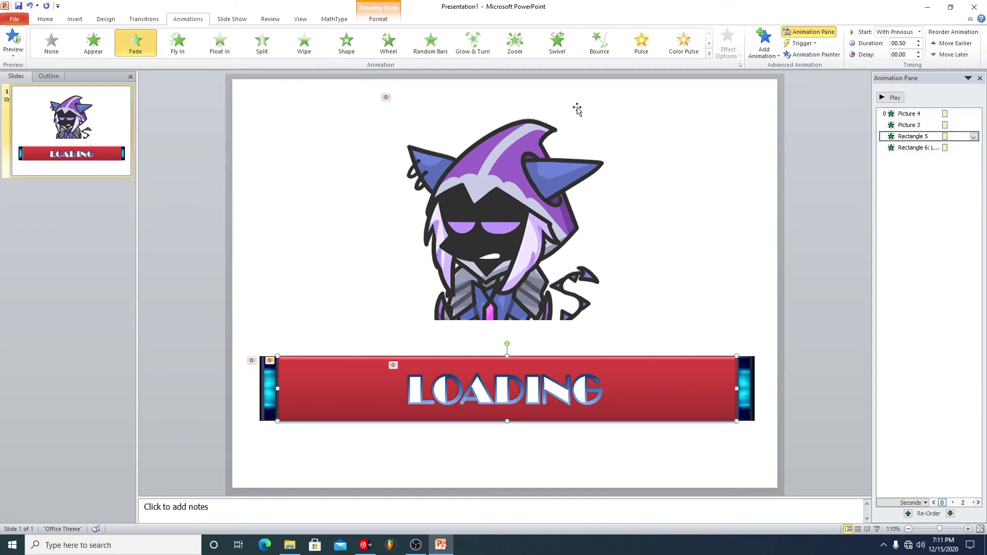
left_click(710, 55)
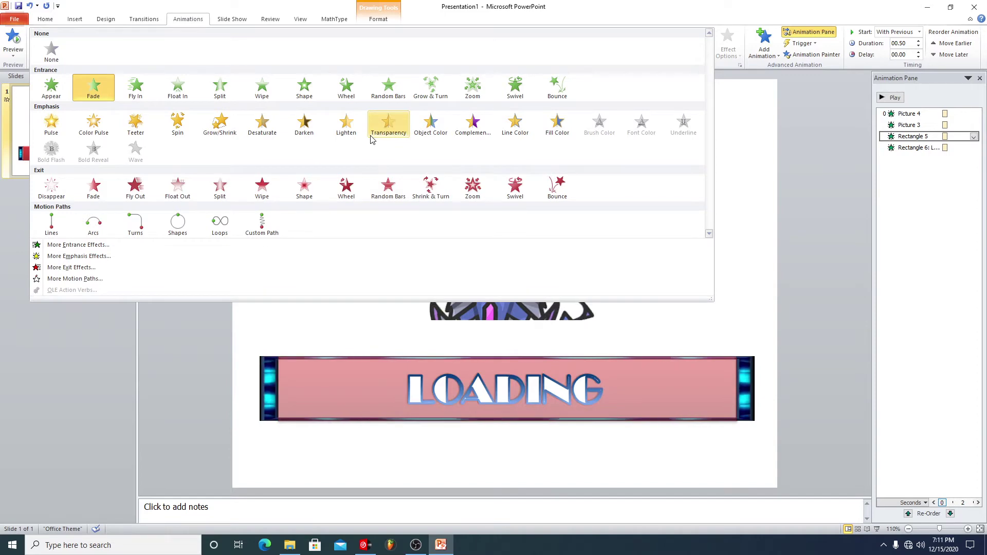
Browse entrance effects for the red LOADING bar, then switch its animation from Fade to Wipe.
left_click(725, 94)
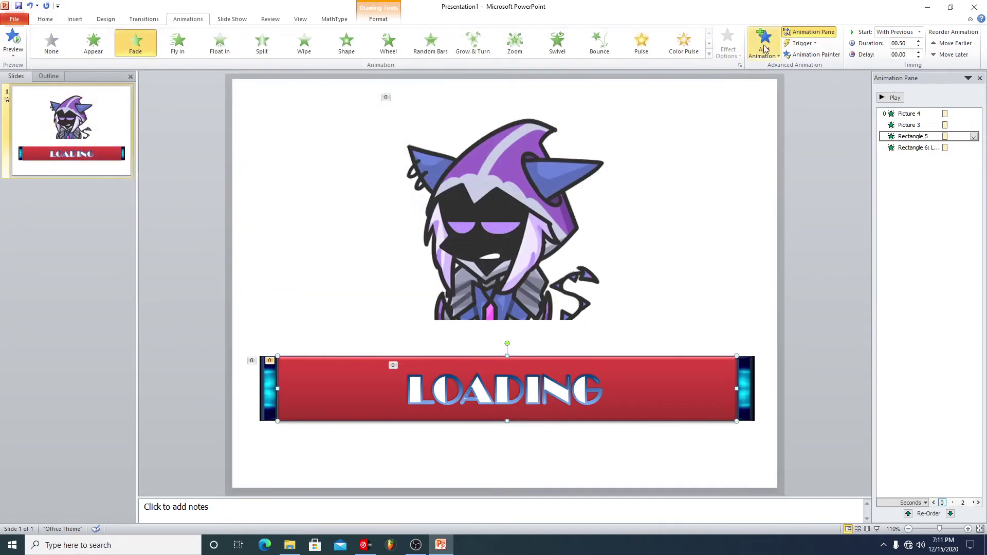
left_click(764, 44)
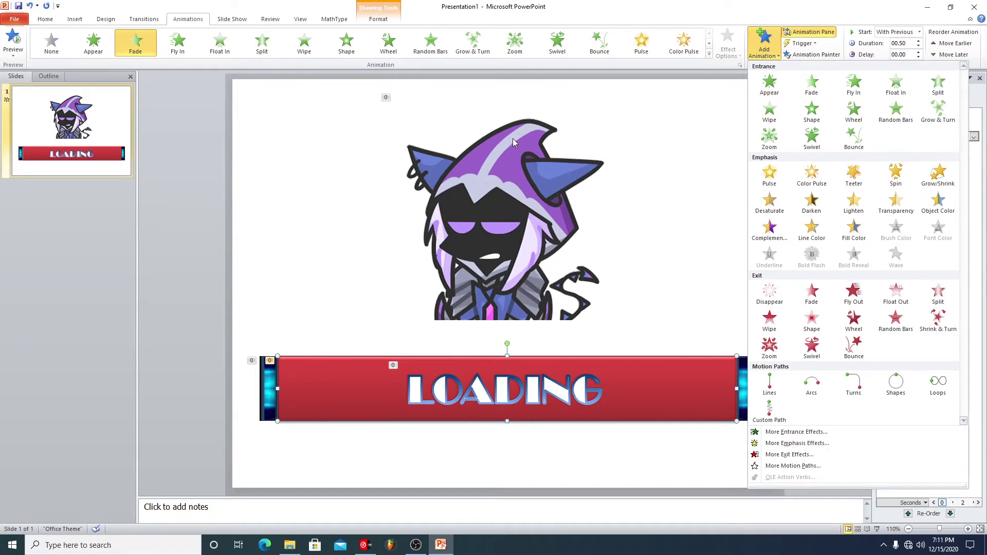
left_click(344, 379)
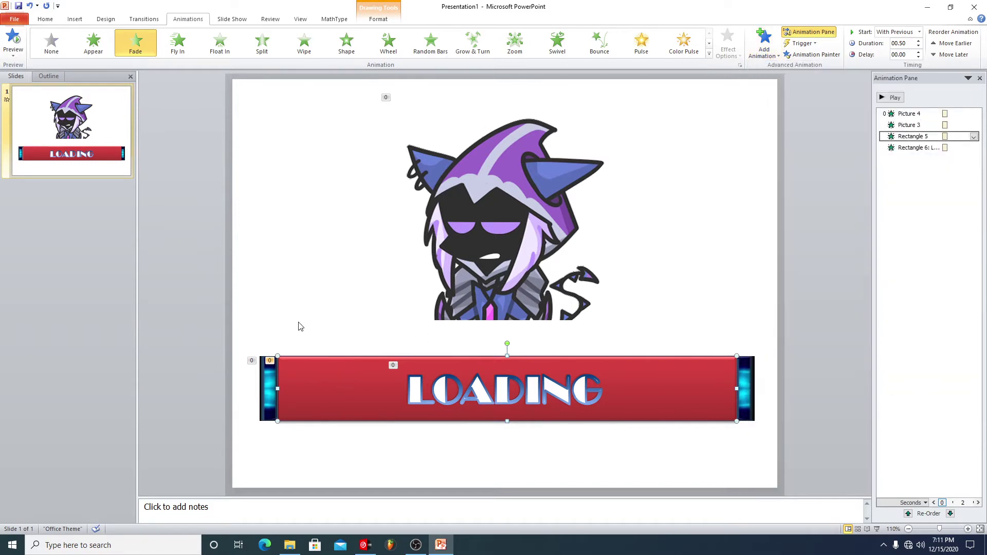
left_click(149, 48)
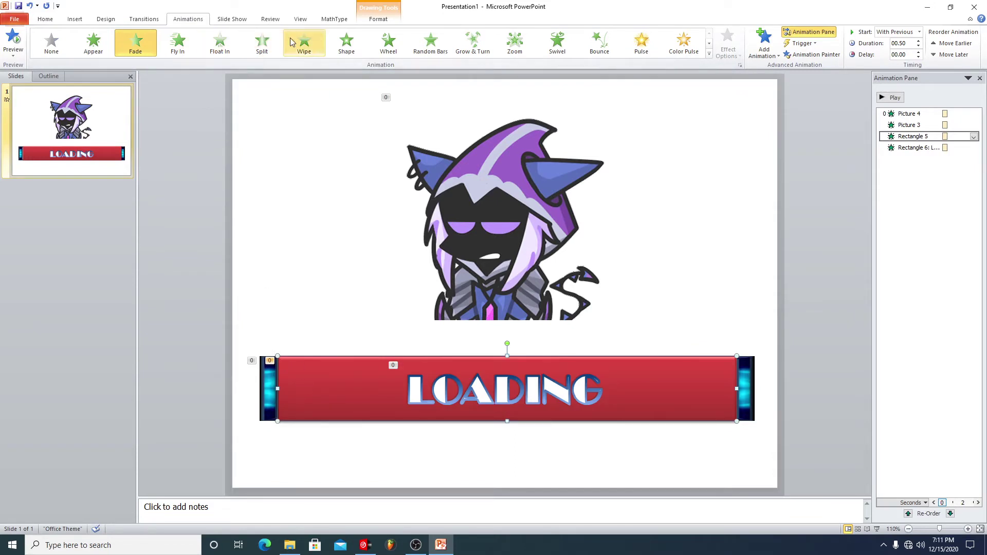
left_click(309, 41)
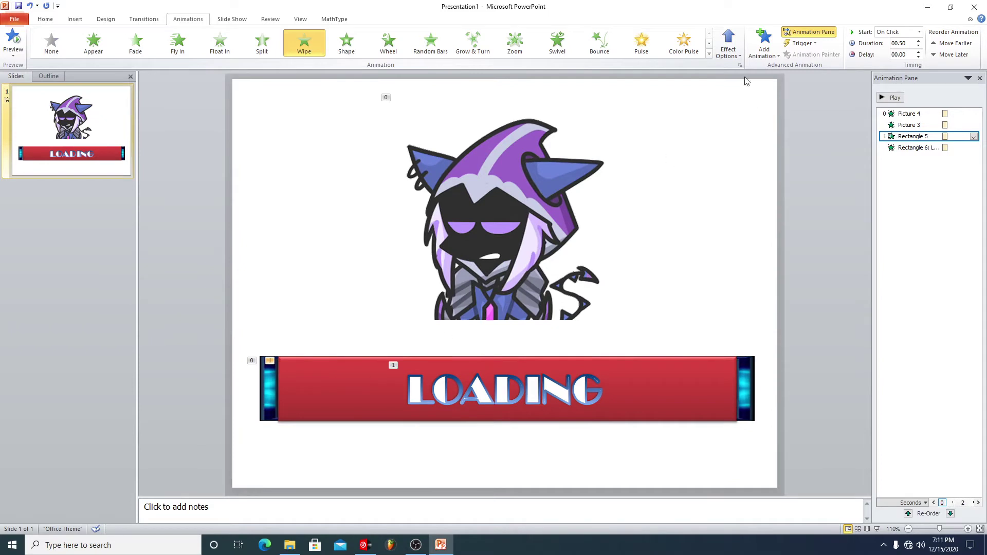
Make the red bar wipe in from the left over 5 seconds (Very Slow).
left_click(728, 44)
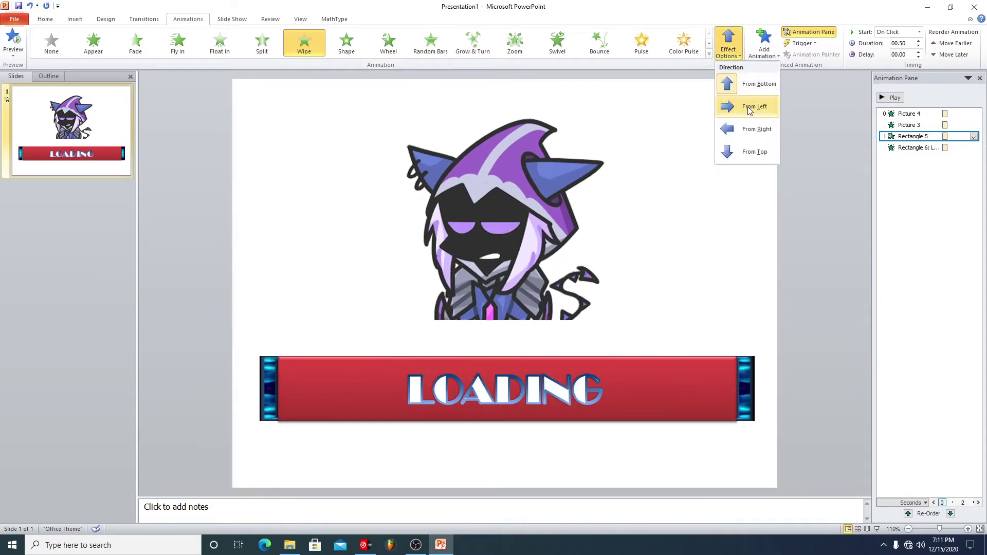
left_click(749, 106)
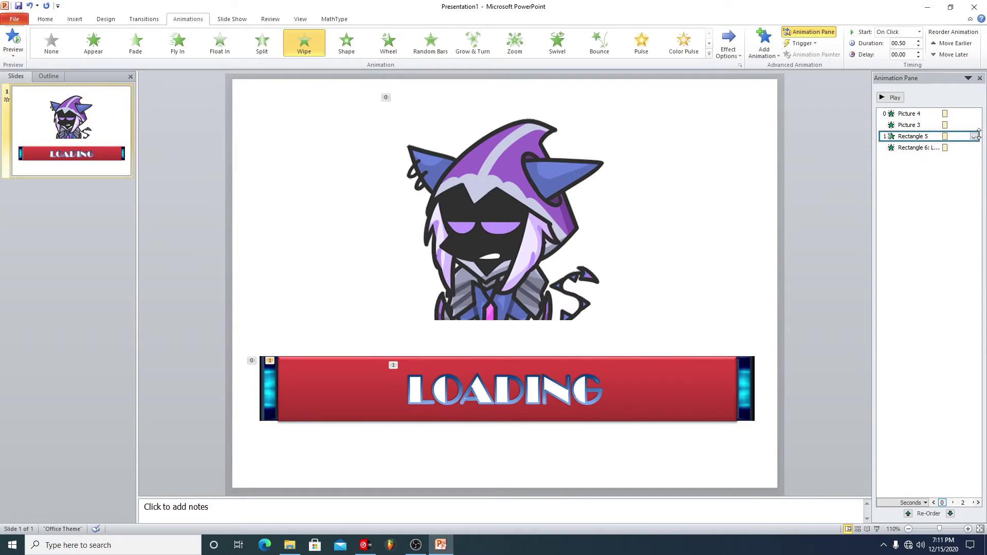
left_click(381, 389)
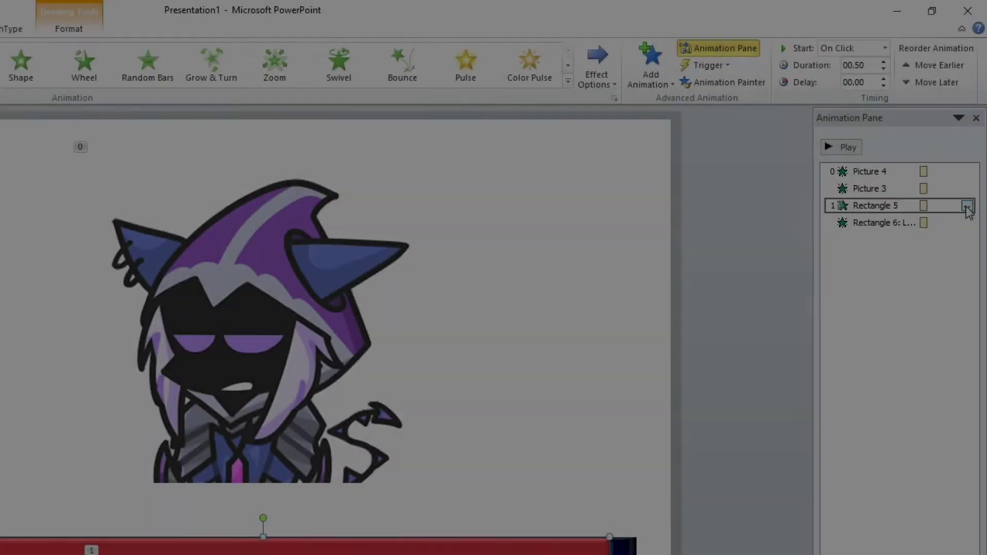
left_click(967, 206)
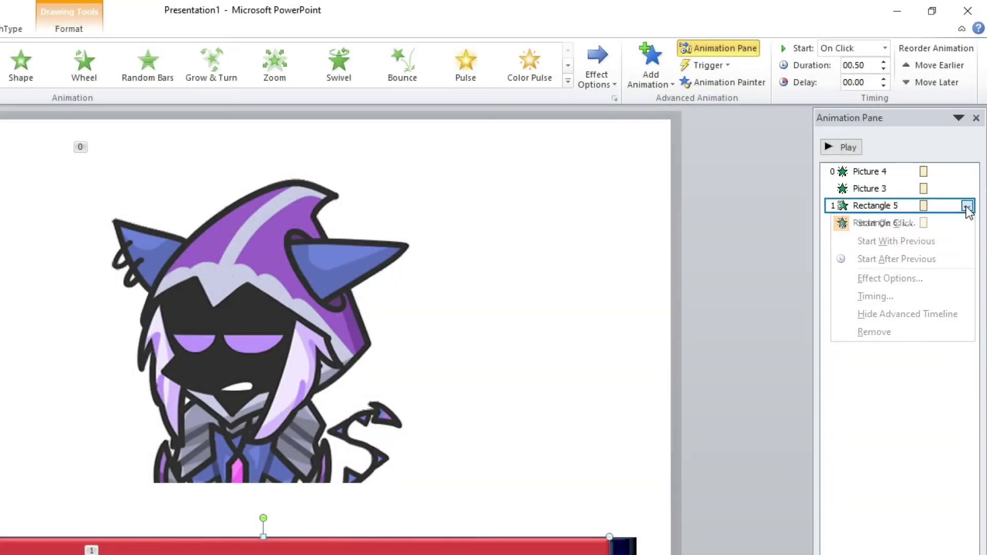
left_click(884, 278)
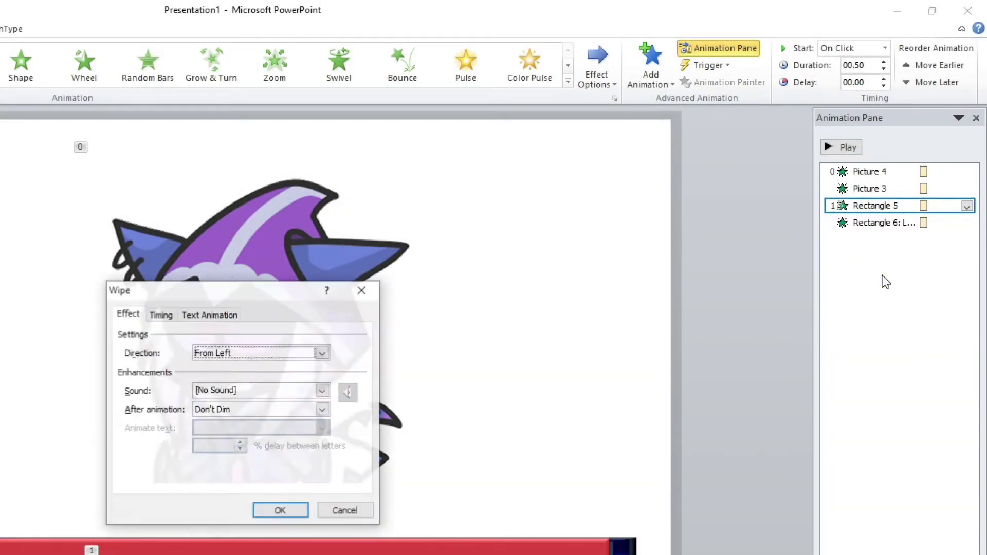
left_click(161, 315)
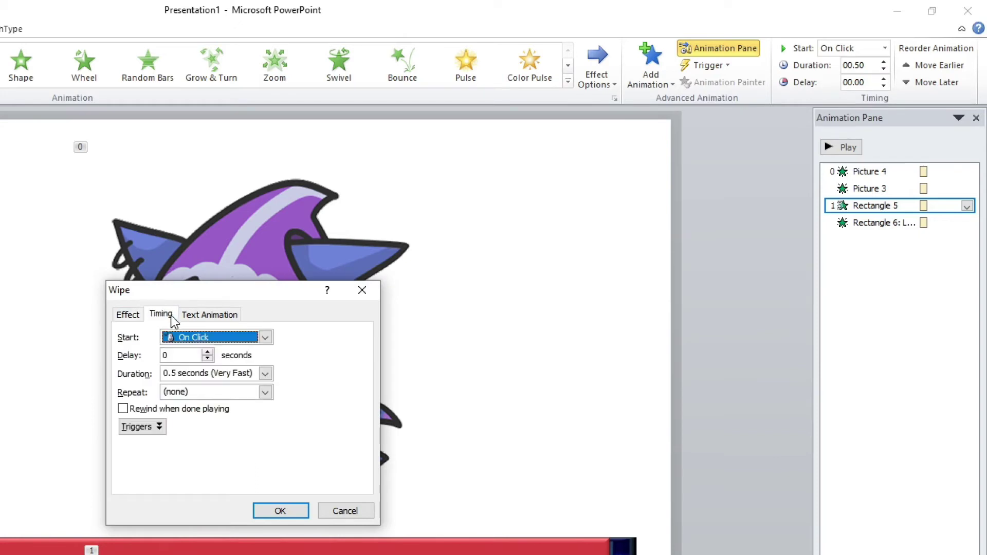
left_click(265, 373)
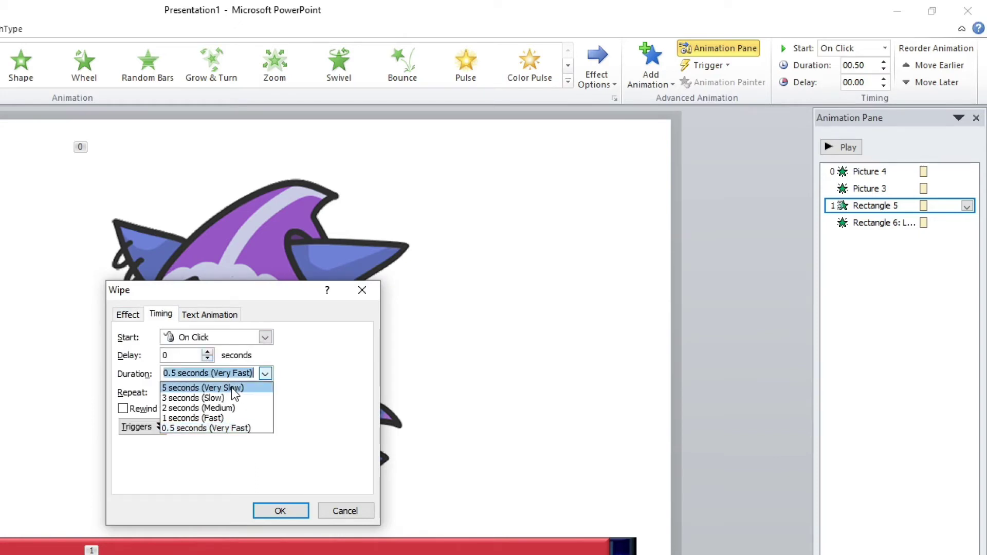
left_click(230, 387)
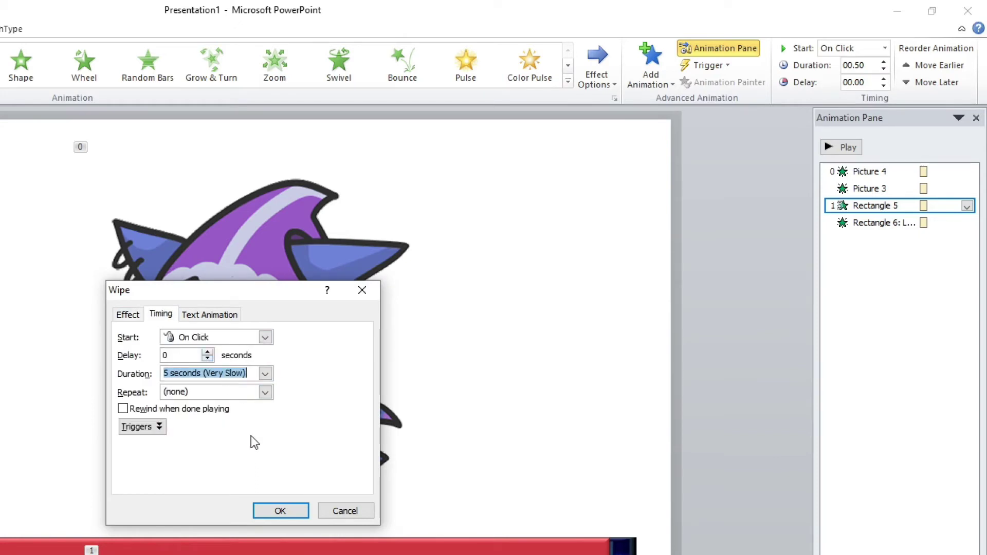
left_click(281, 511)
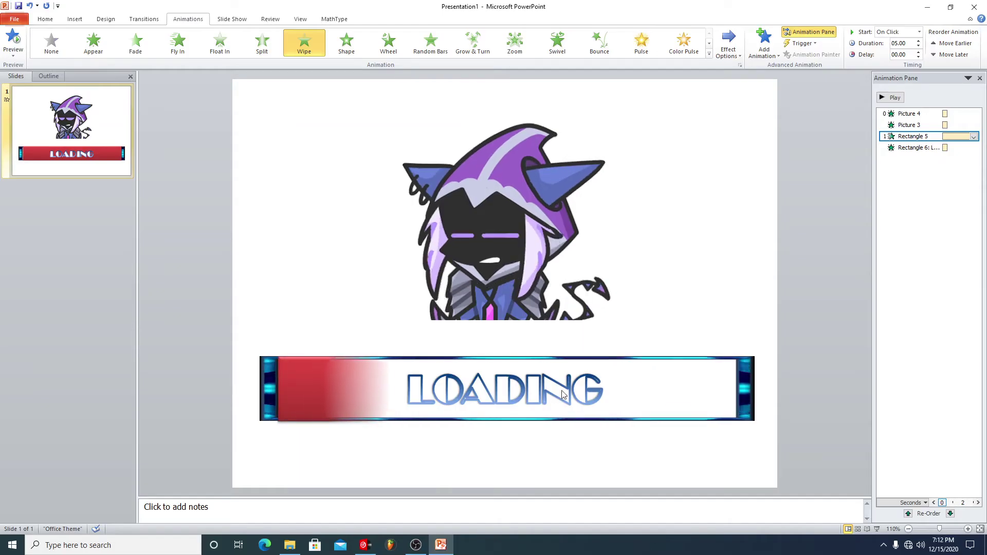
left_click(459, 392)
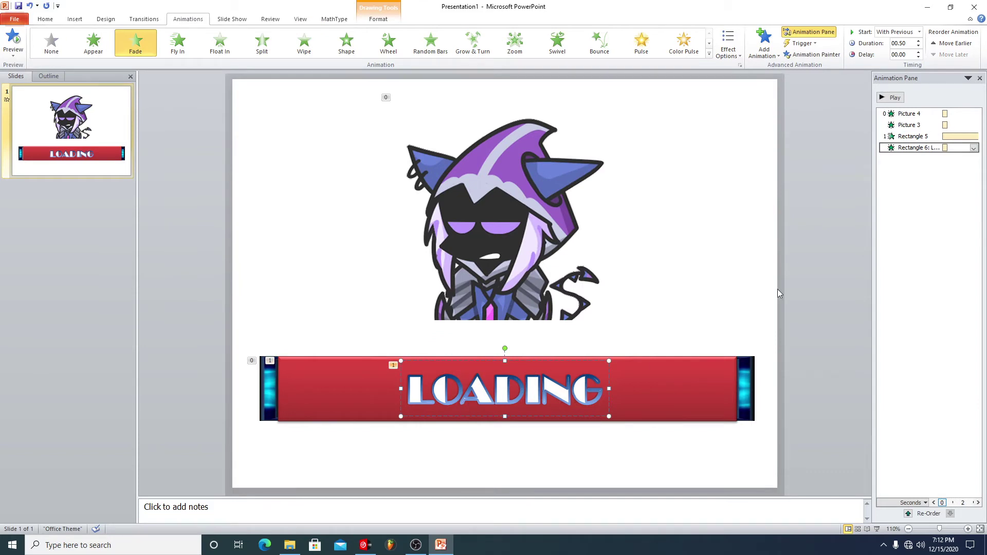
Set the LOADING text to animate by letter with 20% delay between letters.
left_click(974, 148)
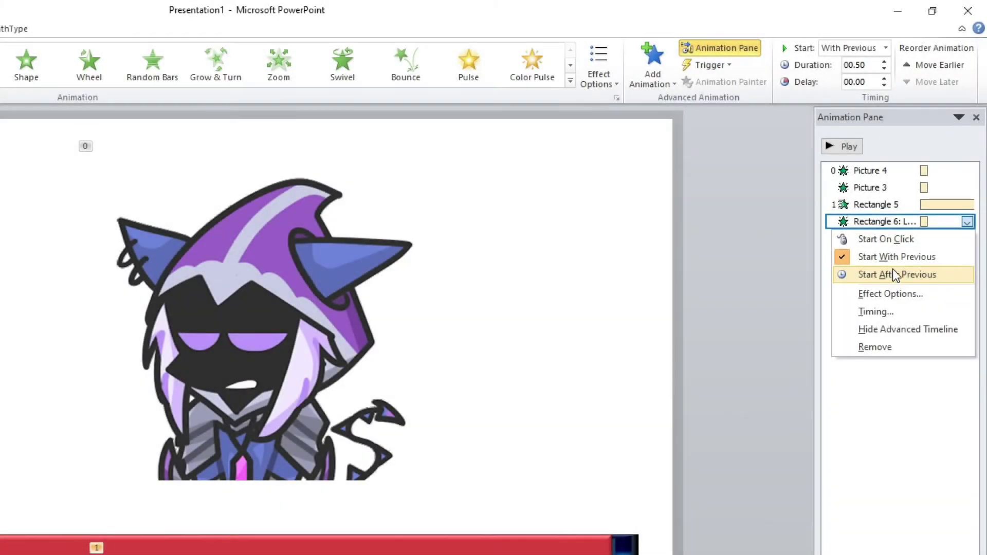
left_click(893, 294)
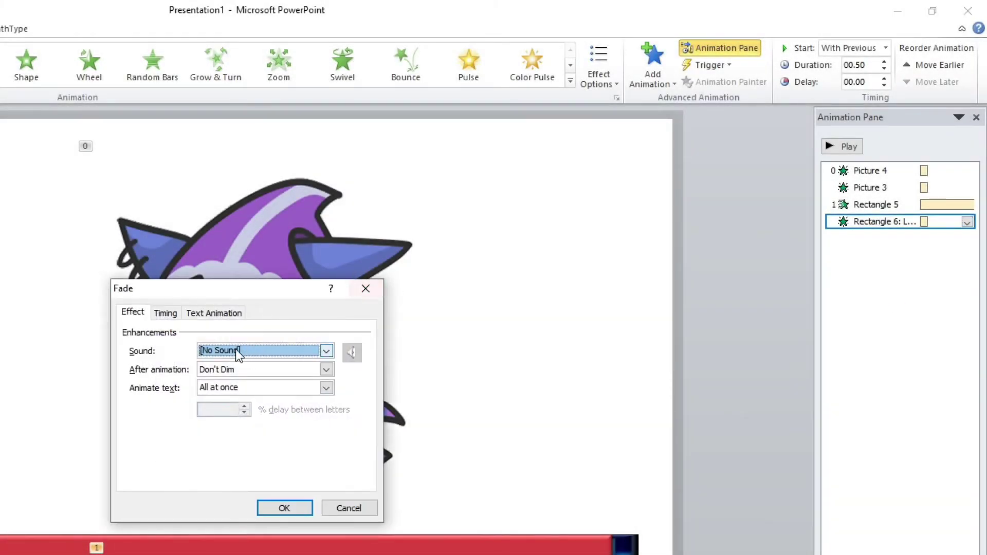
left_click(141, 314)
left_click(217, 387)
left_click(218, 422)
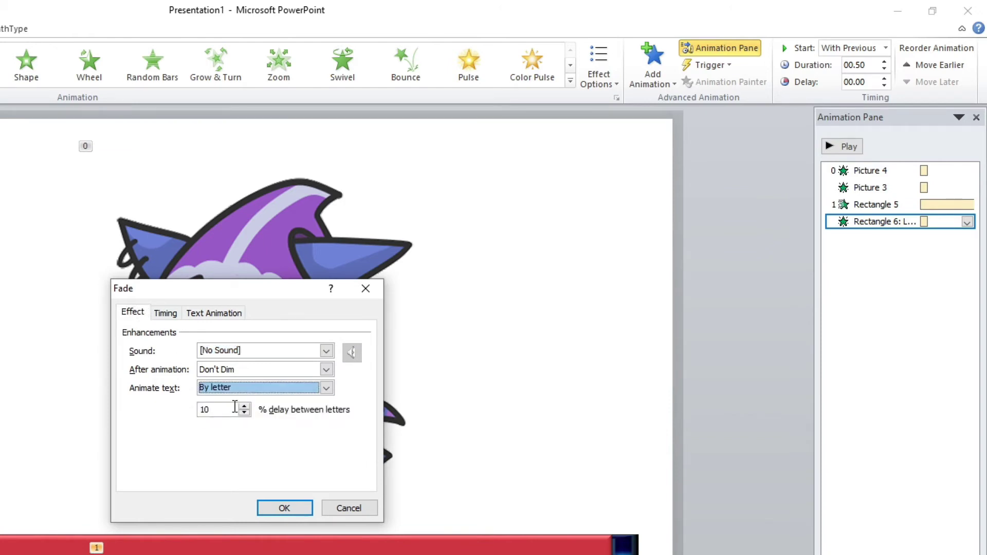
key("Tab")
type("20")
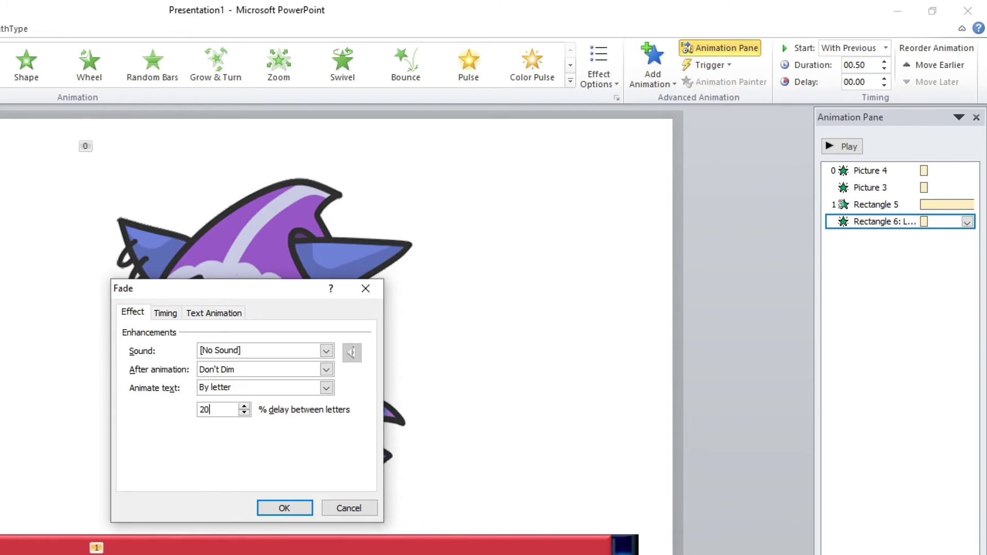
key("Return")
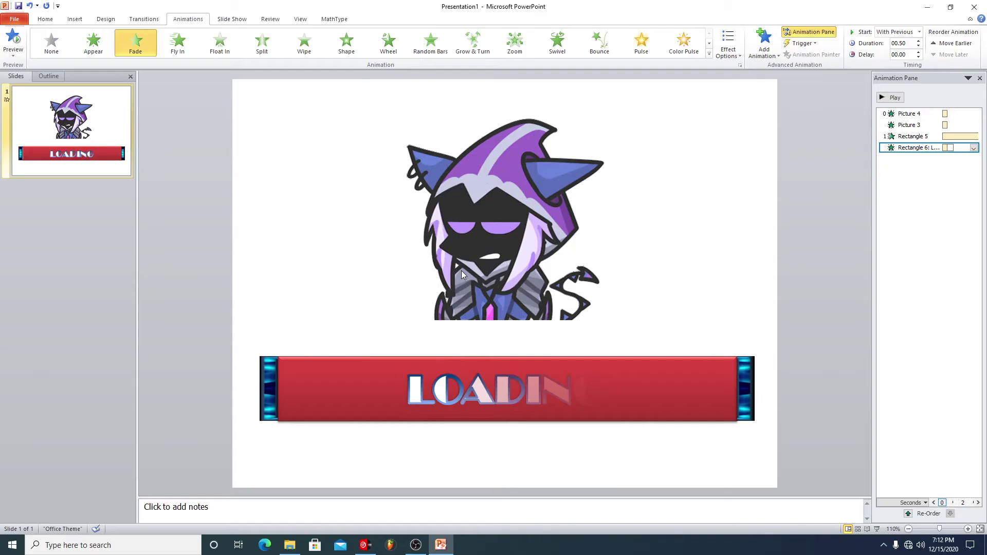
left_click(879, 525)
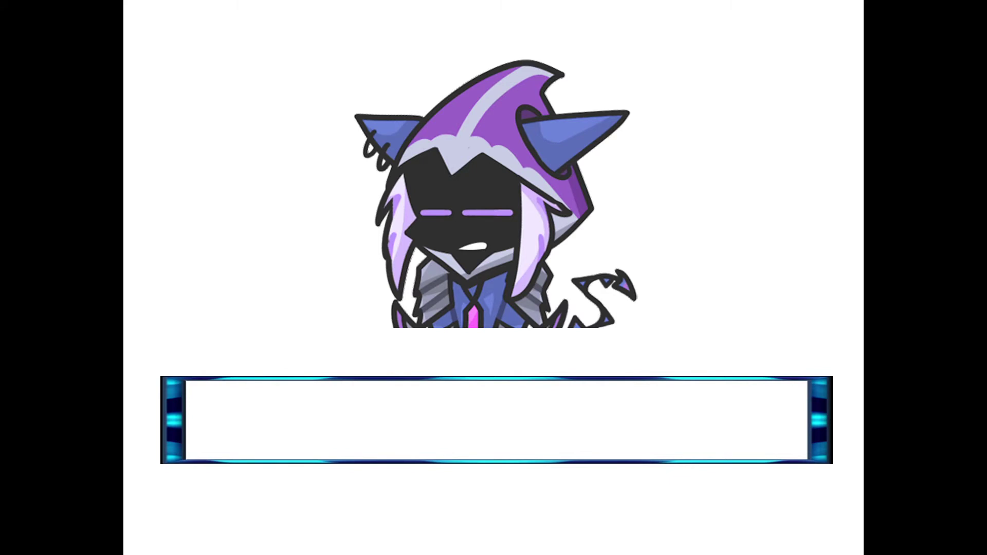
Play the loading slide show through to the LOADING banner, then exit back to editing.
left_click(269, 412)
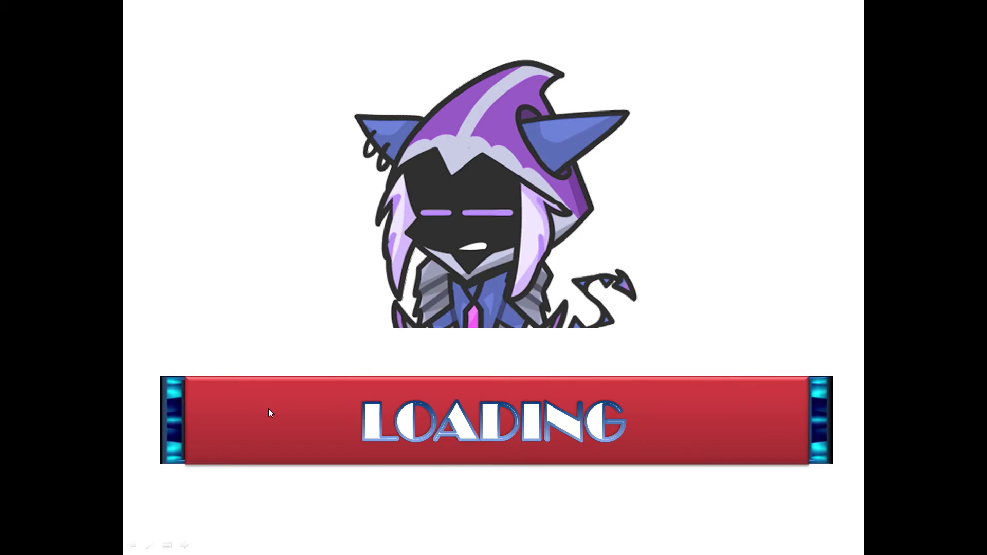
key("Escape")
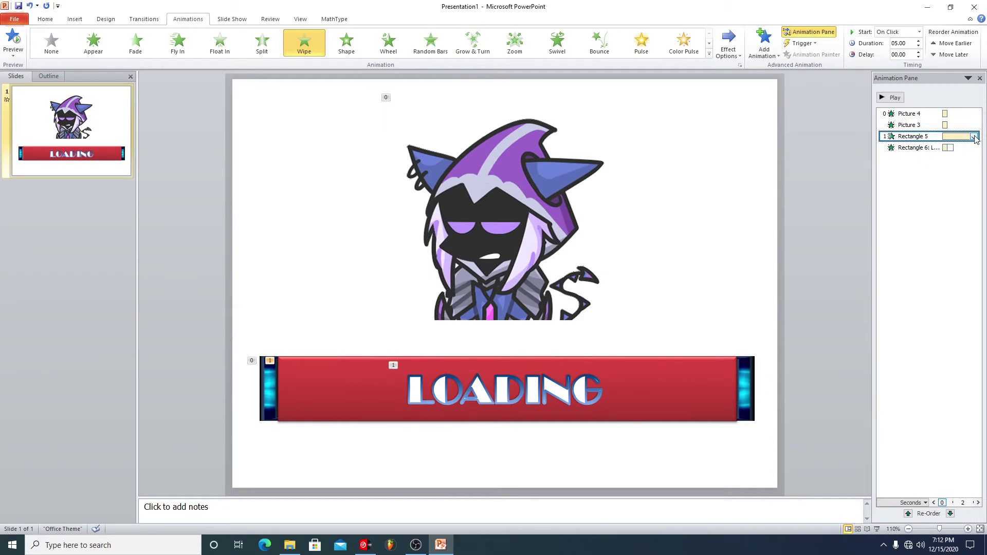
left_click(500, 388)
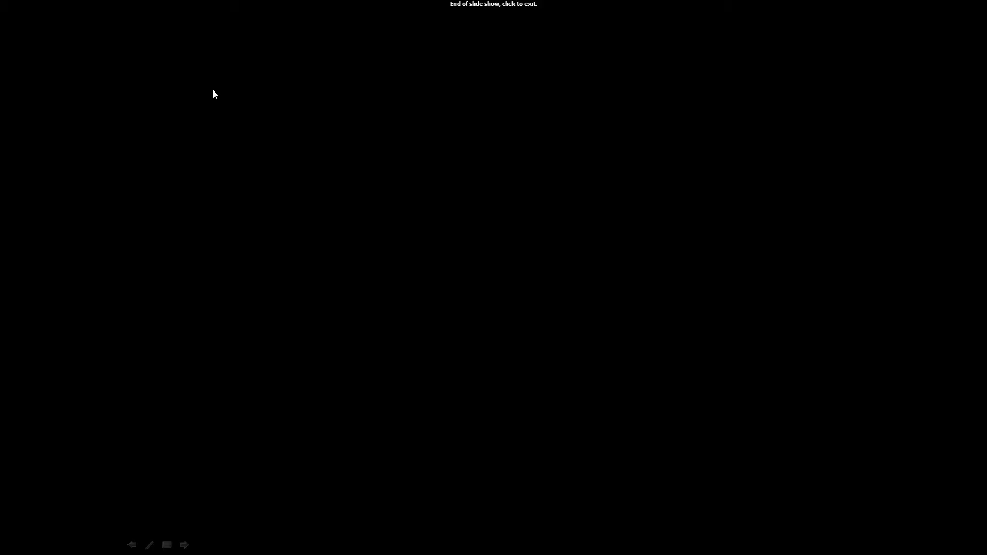
left_click(213, 91)
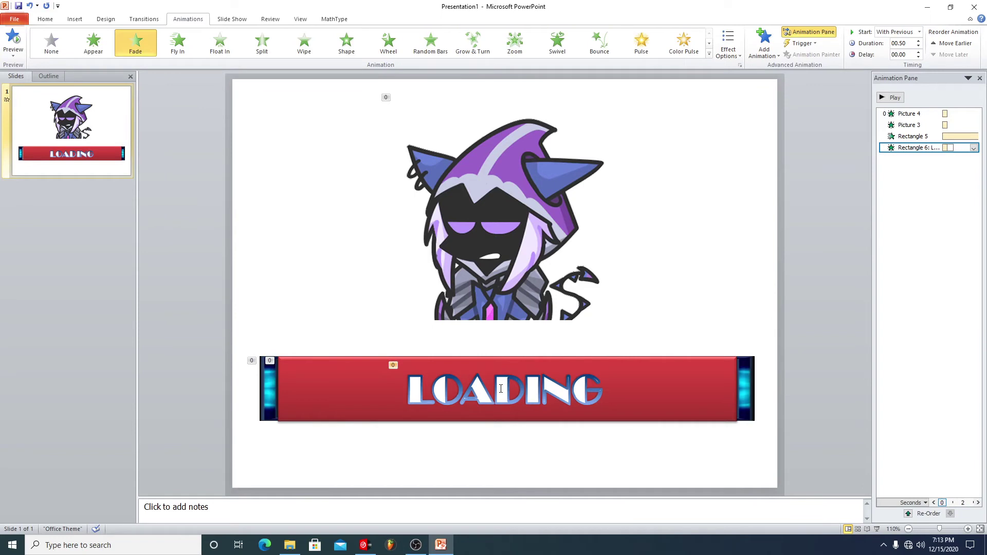
Set the LOADING text's Wave animation to a 20% delay between letters.
left_click(494, 388)
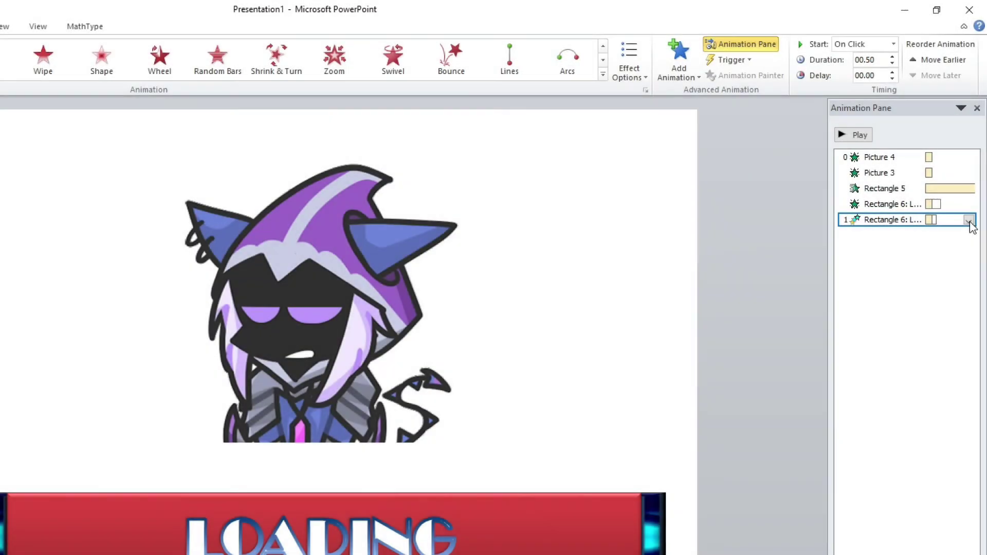
left_click(974, 159)
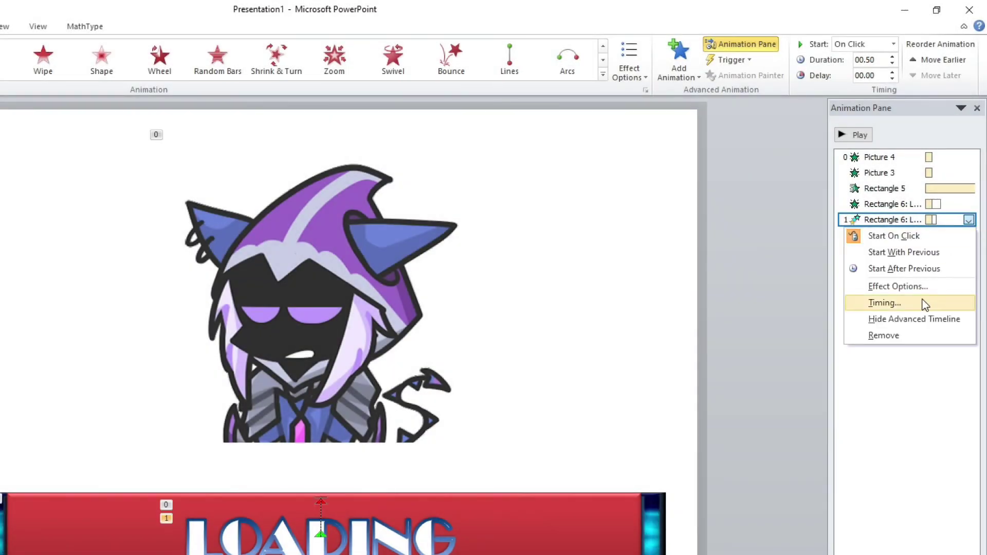
left_click(906, 287)
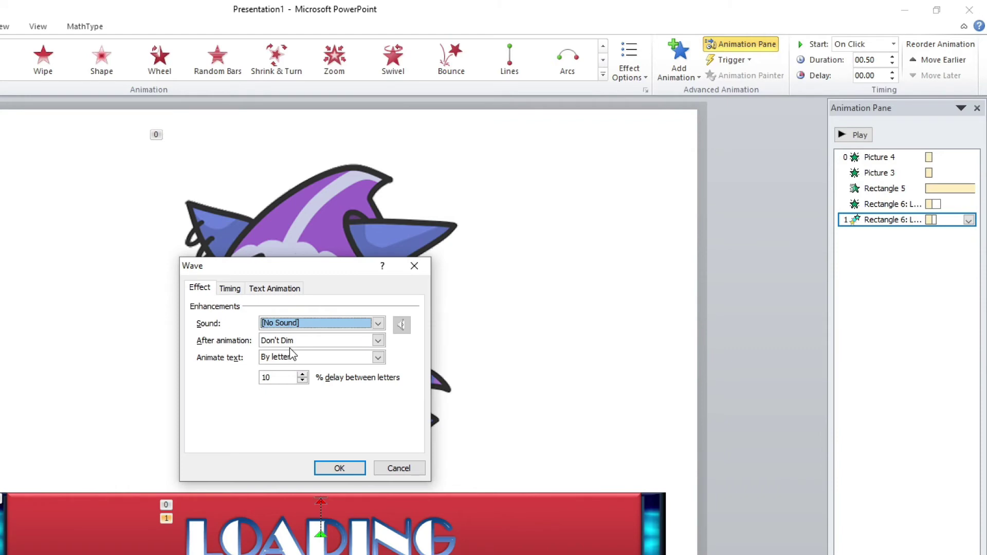
double_click(273, 377)
type("20")
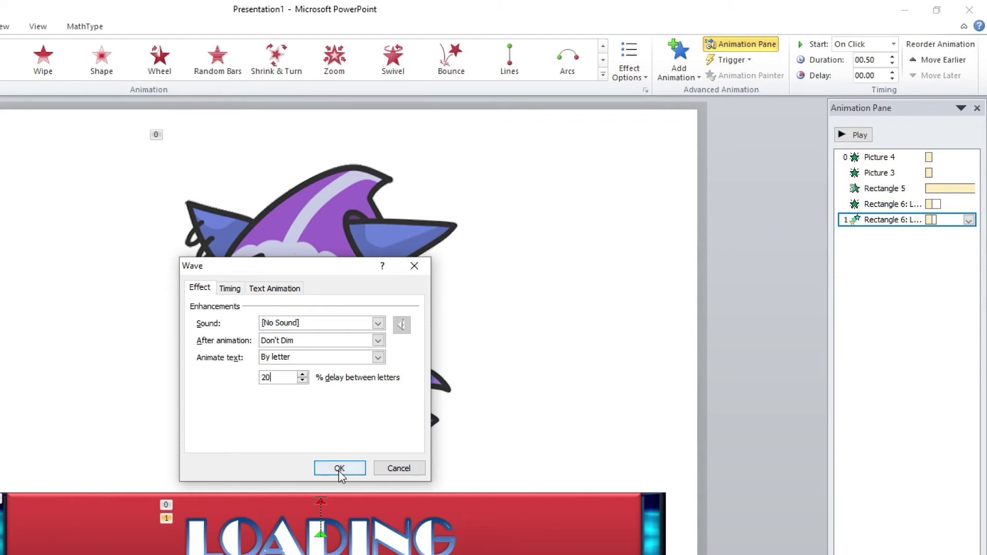
left_click(339, 468)
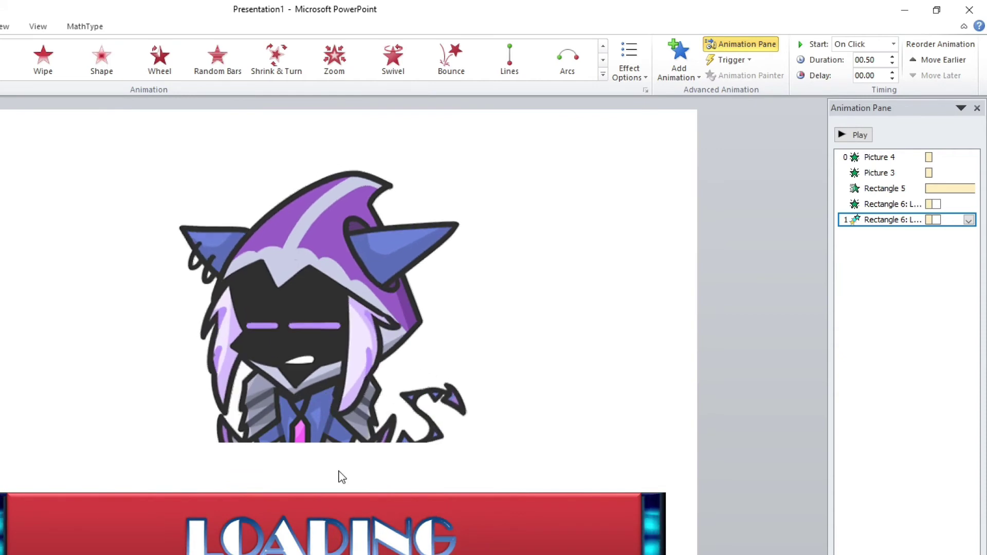
Retune the Wave effect's delay between letters, settling on 30%.
left_click(969, 221)
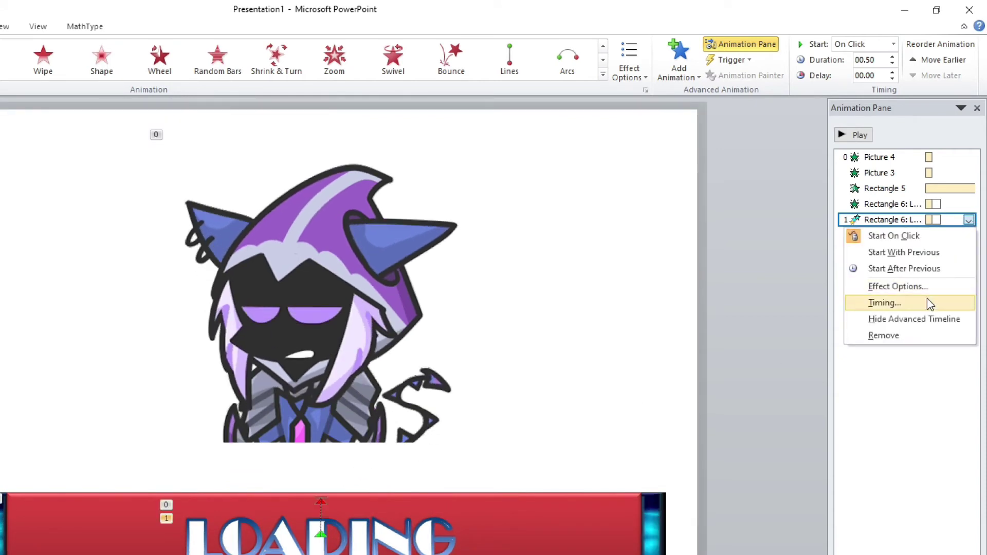
left_click(913, 287)
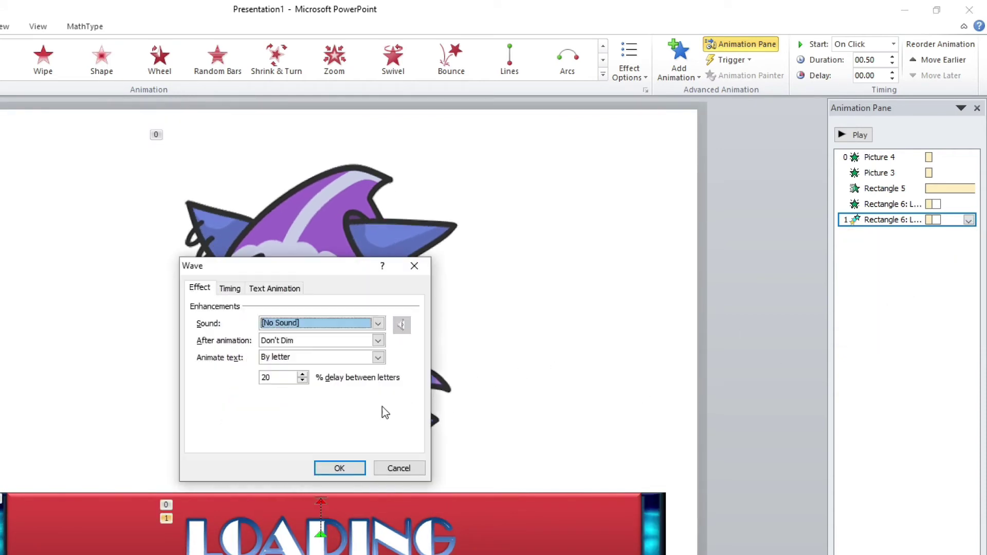
left_click_drag(285, 378, 244, 378)
type("30")
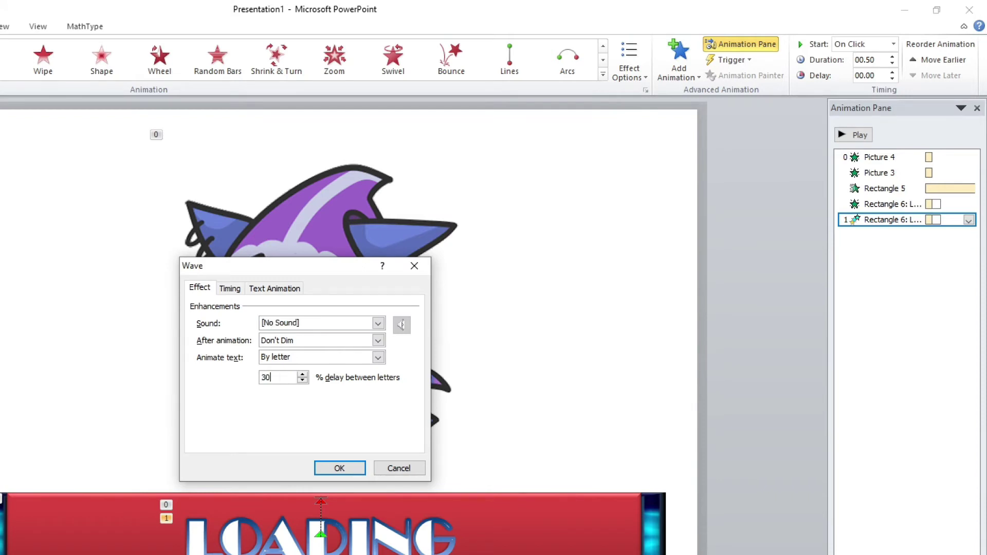
key("Return")
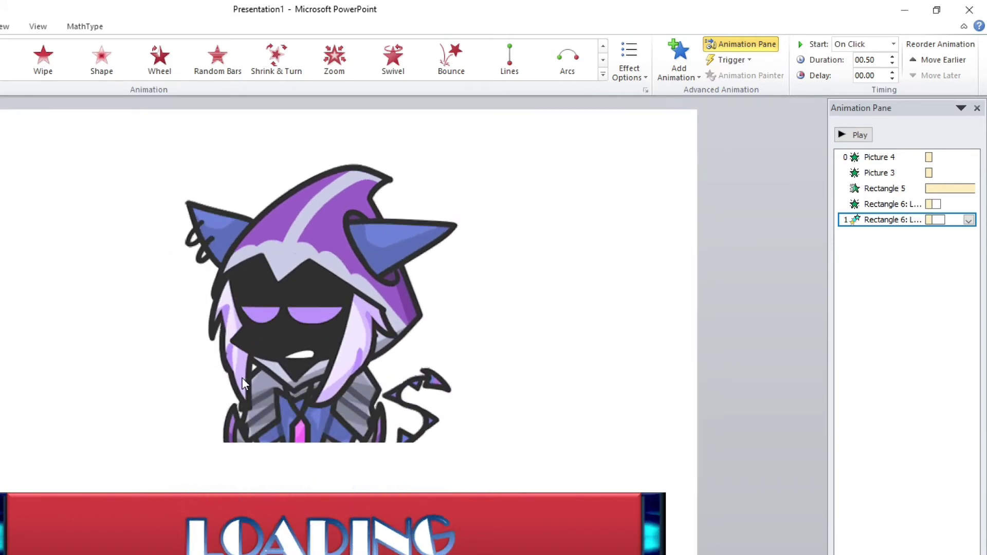
left_click(969, 221)
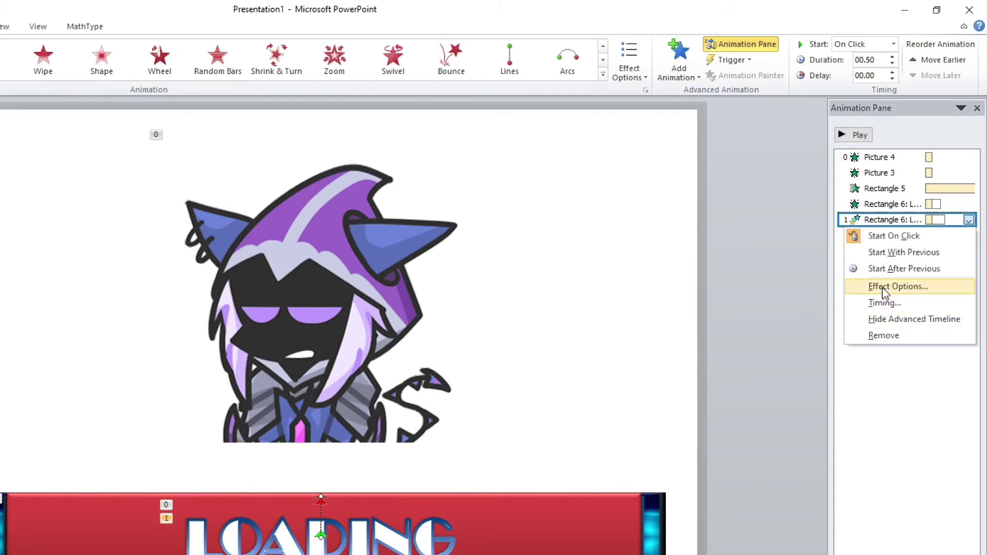
left_click(887, 286)
double_click(291, 379)
type("5")
key("Return")
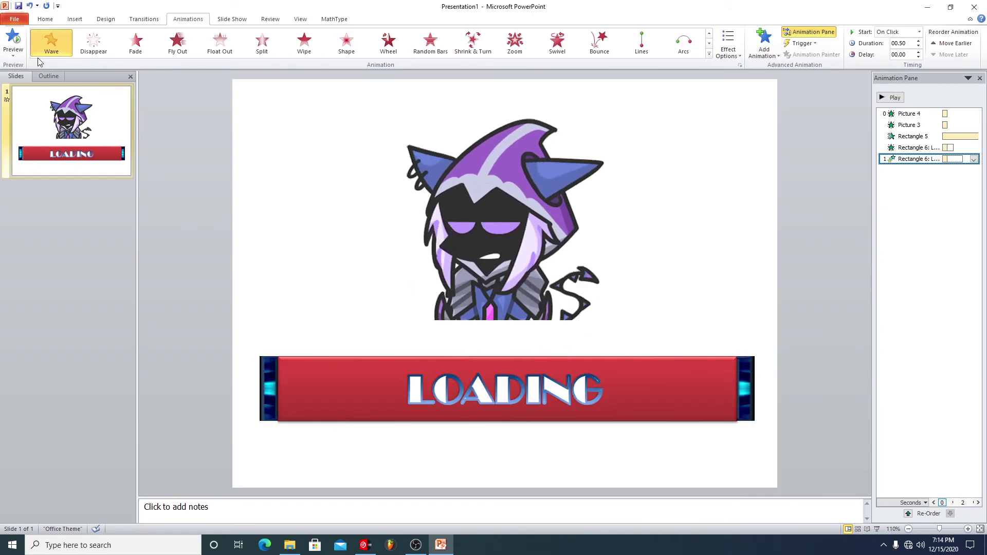
Make the LOADING Wave animation start With Previous and preview the slide's animations.
left_click(13, 44)
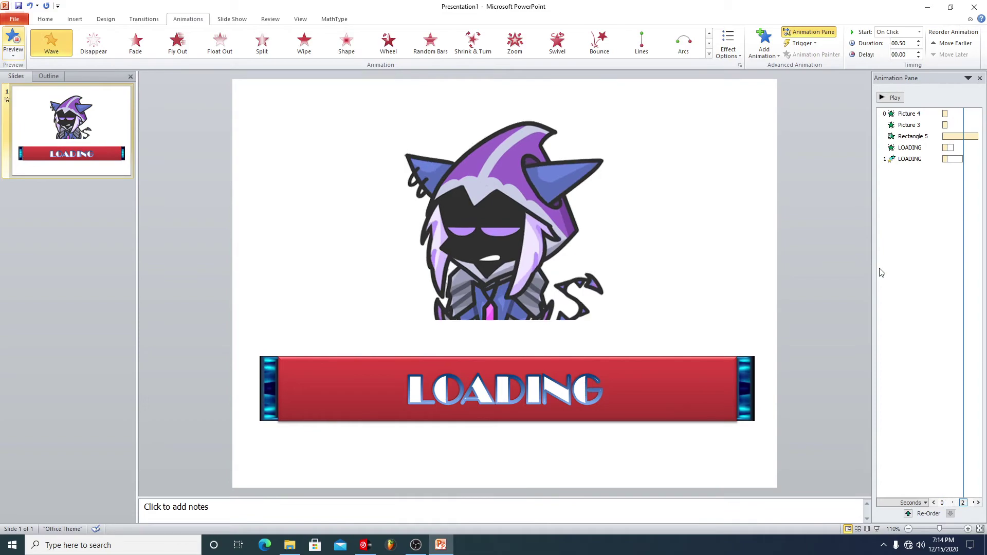
left_click(925, 159)
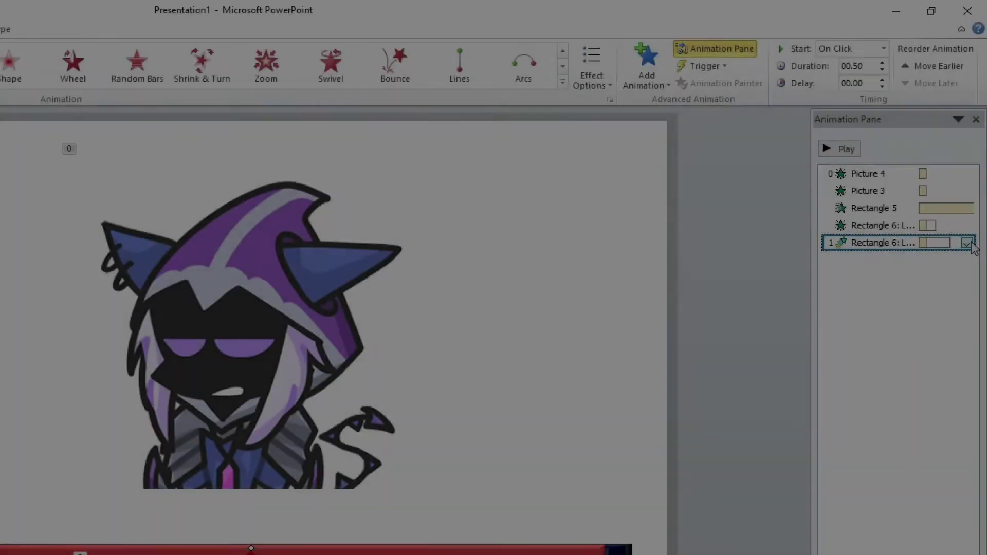
left_click(973, 159)
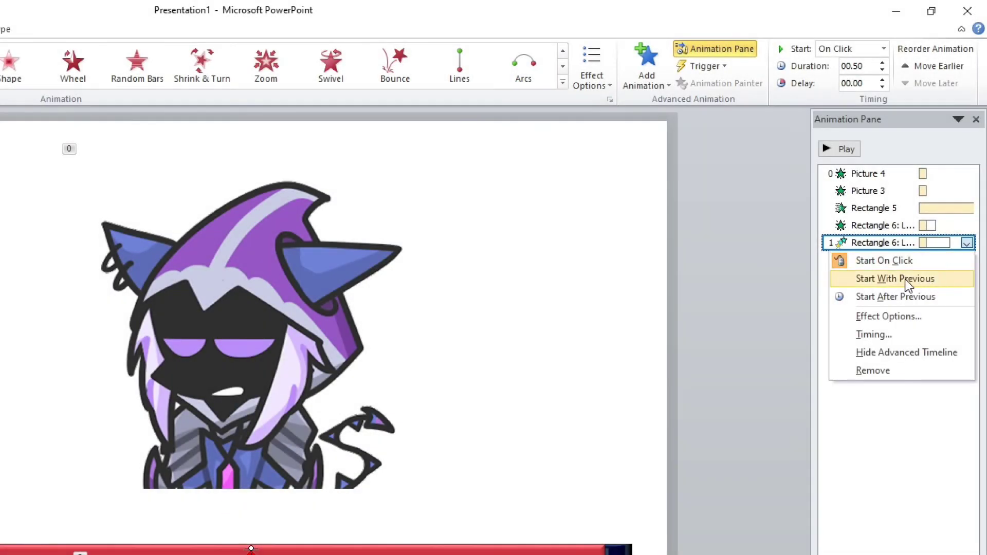
left_click(901, 279)
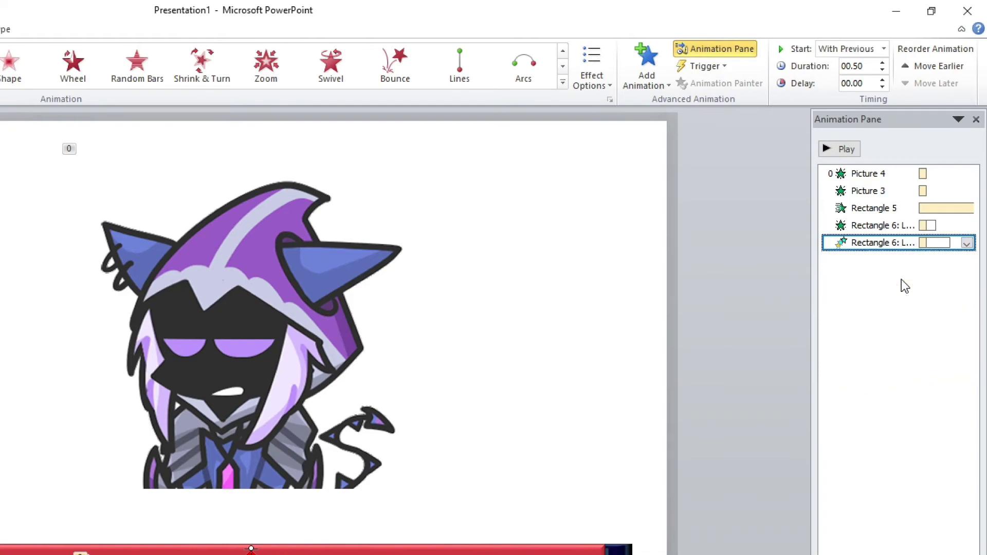
left_click(887, 367)
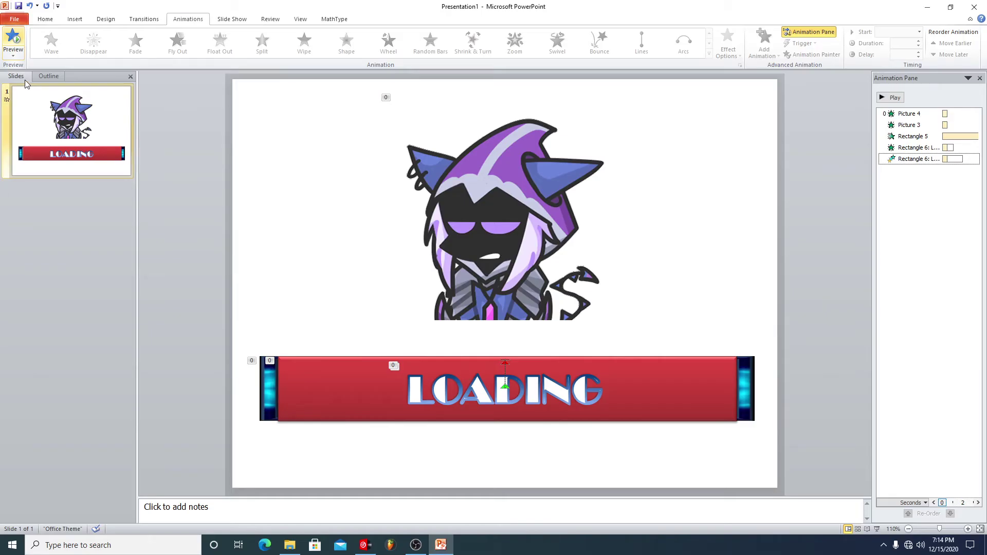
left_click(11, 41)
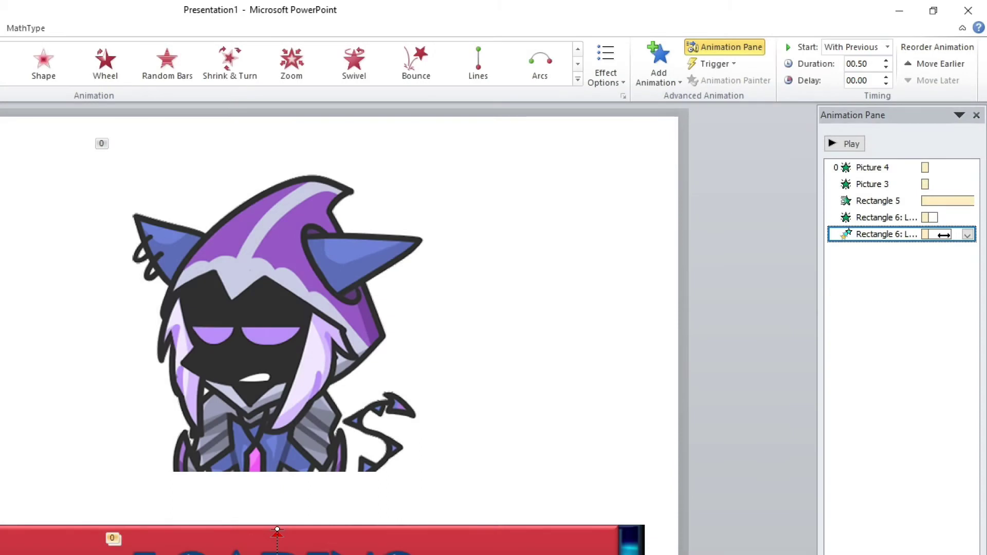
Shorten the Wave animation's delay between letters to 10% and preview it.
left_click(967, 235)
left_click(887, 305)
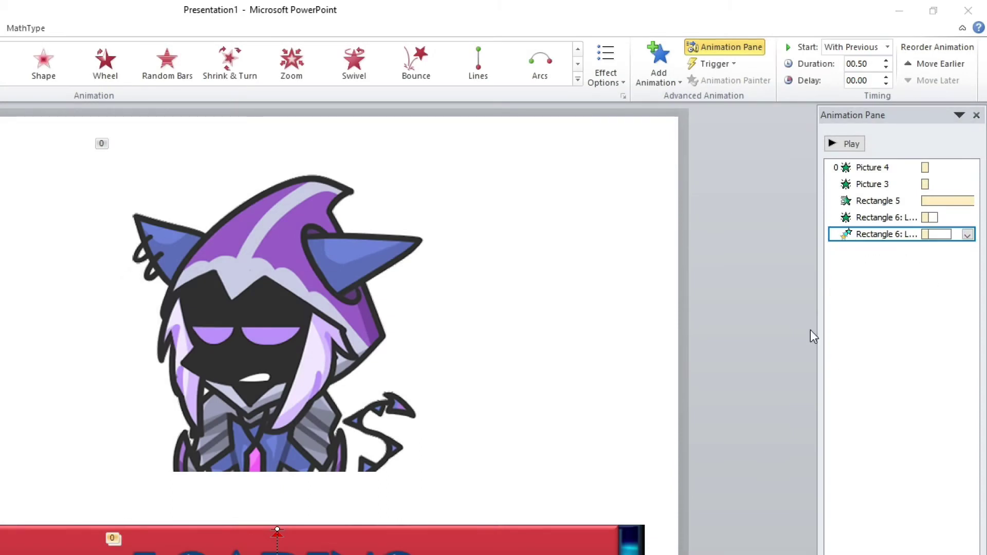
double_click(244, 403)
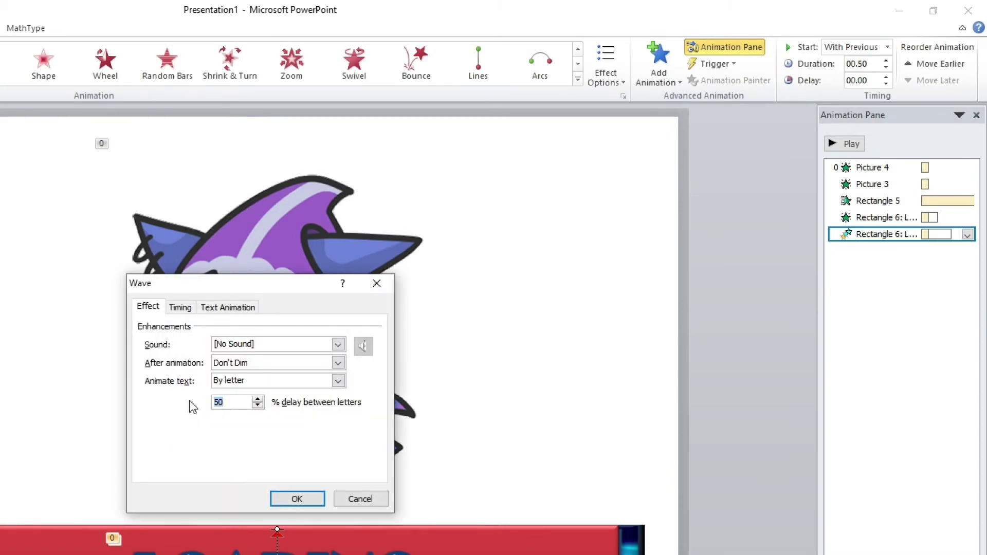
type("10")
key("Return")
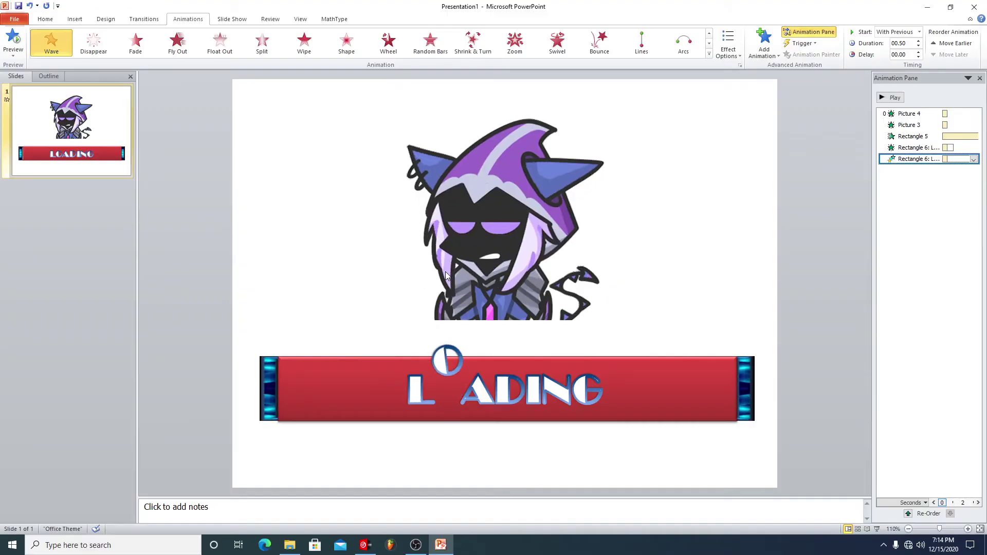
left_click(12, 43)
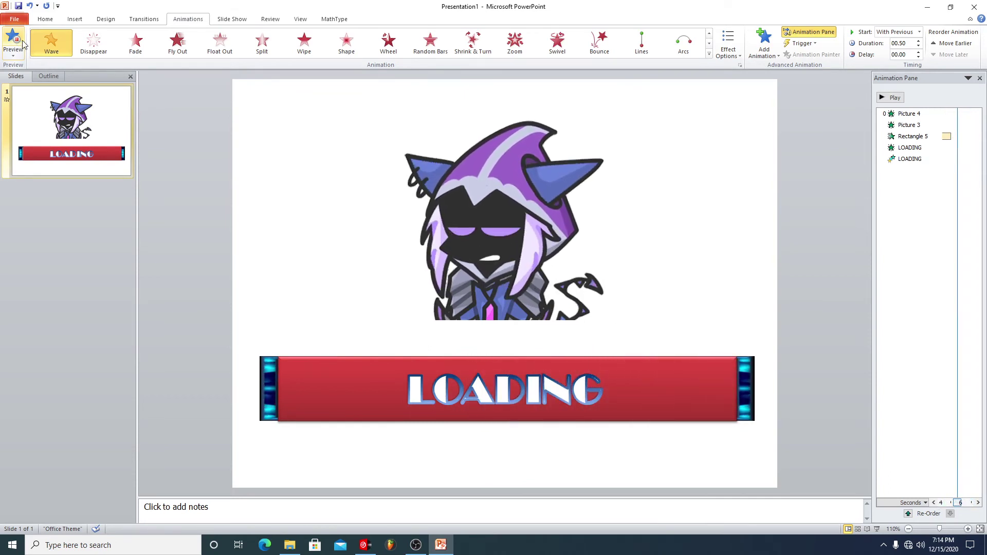
left_click(792, 245)
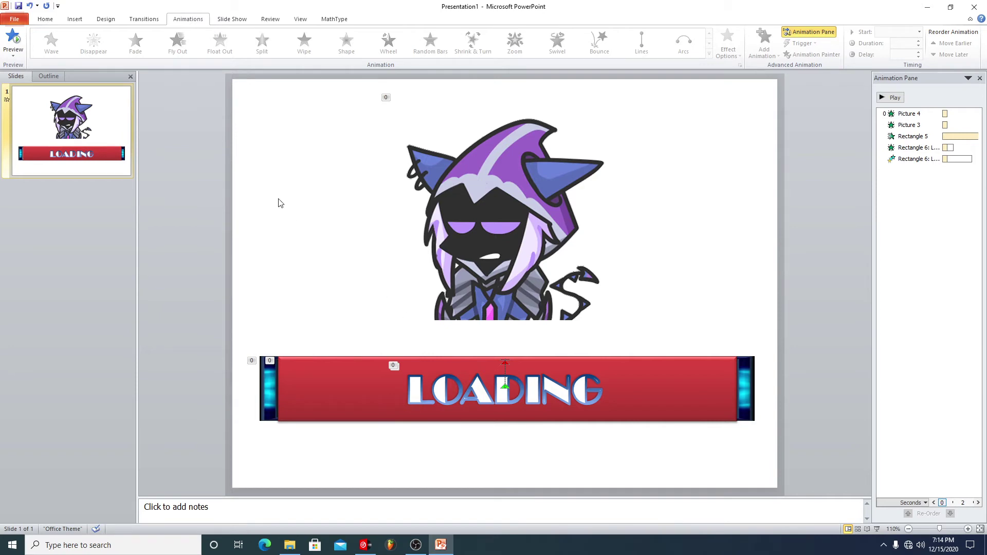
left_click(73, 19)
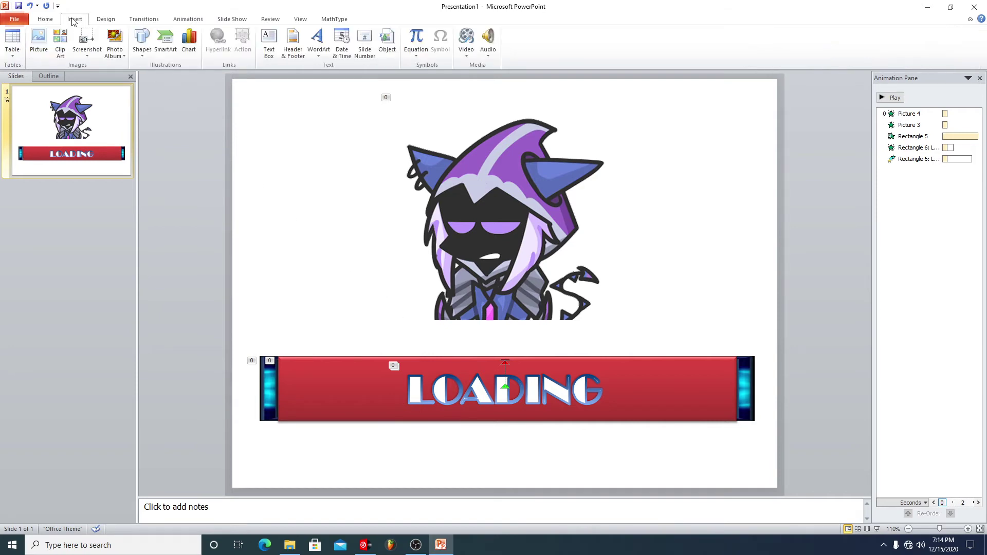
Insert the lancelot picture from Downloads over the purple character, sized 4.64 × 5.72 inches.
left_click(39, 53)
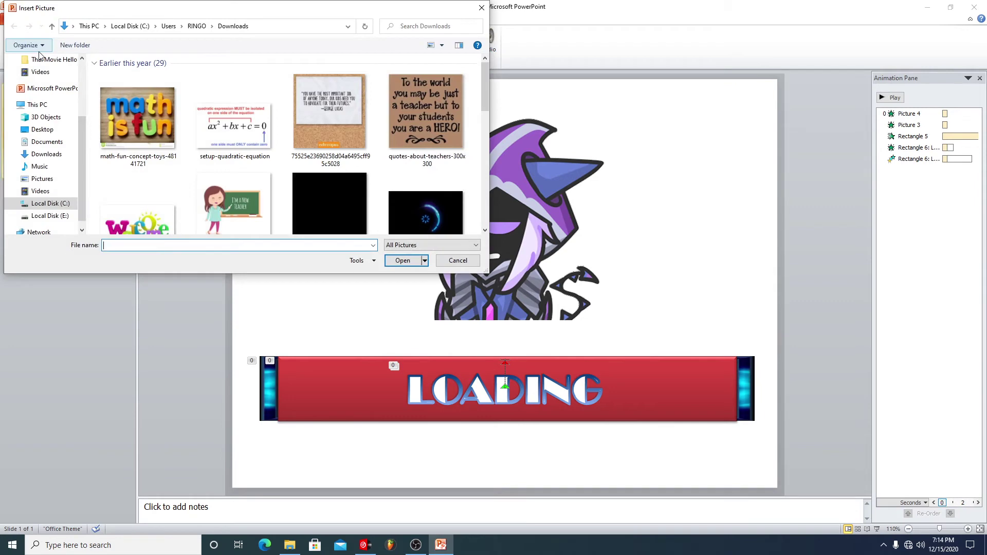
left_click(47, 154)
scroll(231, 158, "down", 5)
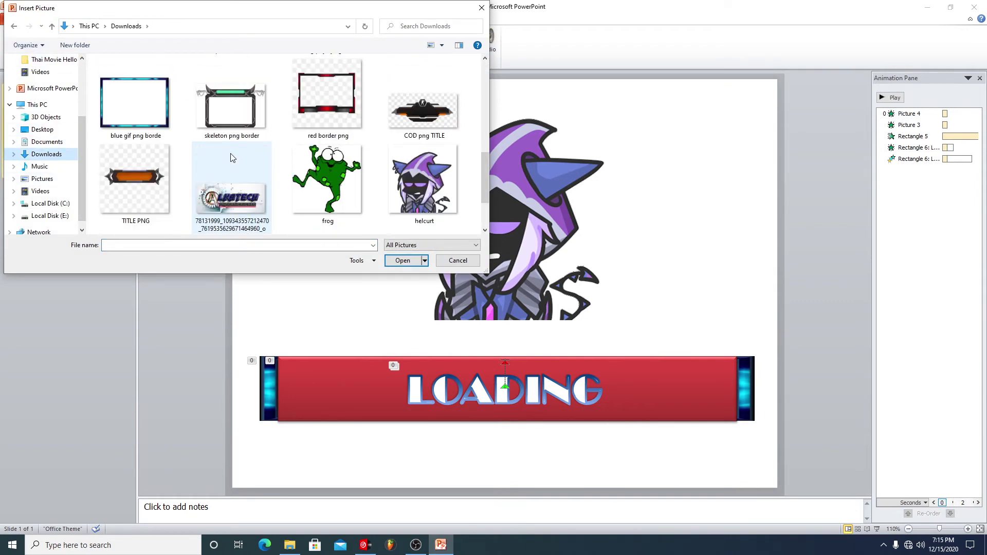
scroll(232, 158, "down", 3)
left_click(230, 132)
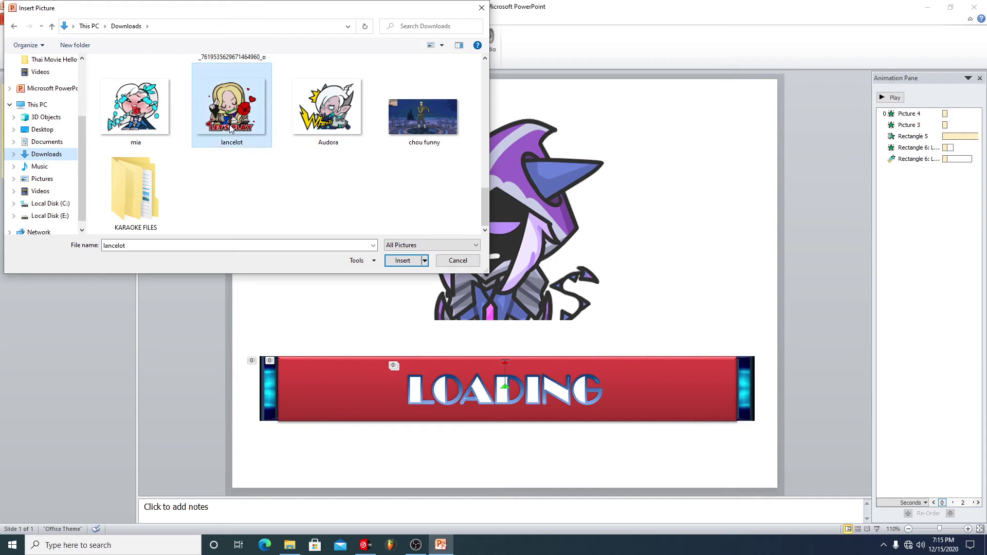
left_click(403, 261)
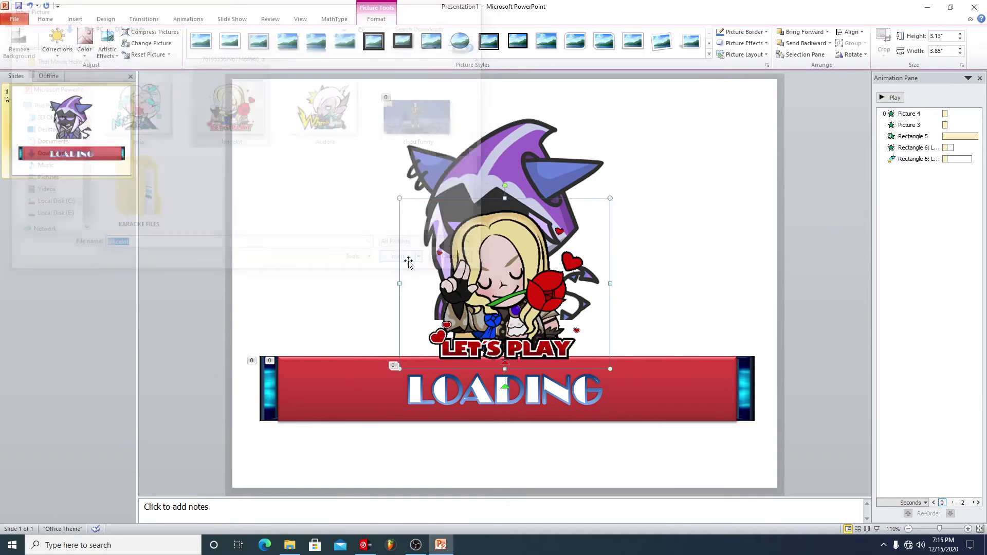
left_click_drag(492, 252, 443, 149)
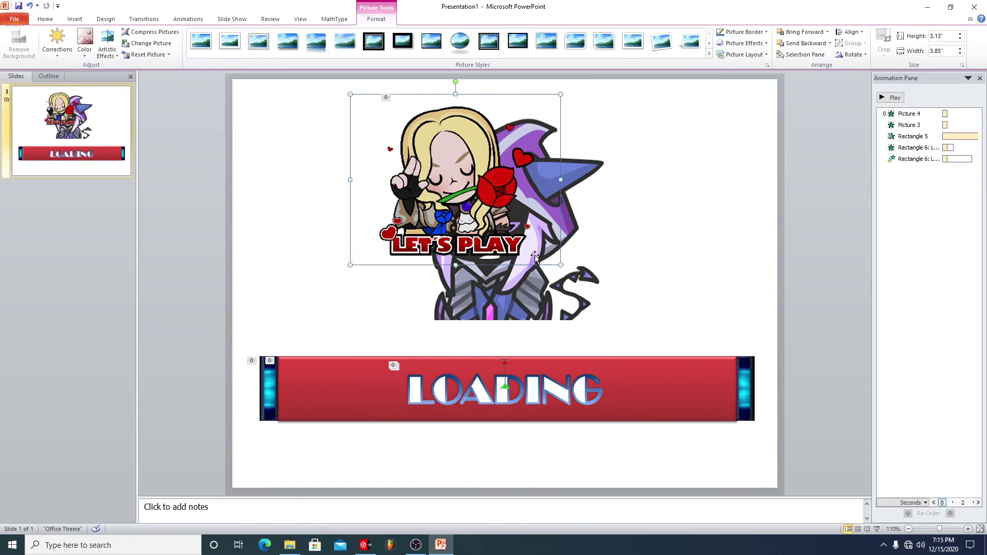
left_click_drag(559, 264, 662, 347)
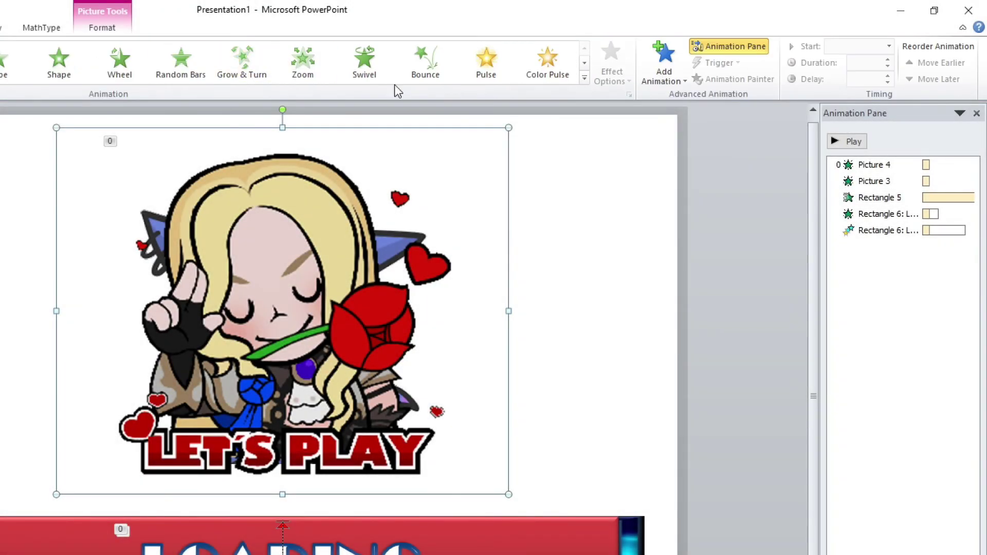
Give the Let's Play picture a Fade entrance and send it behind the purple character.
left_click(678, 69)
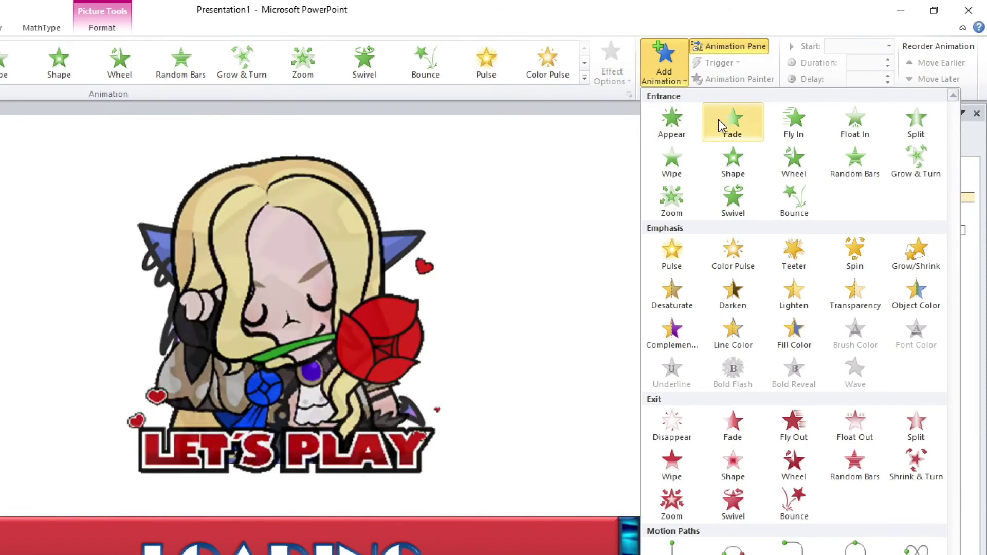
left_click(723, 127)
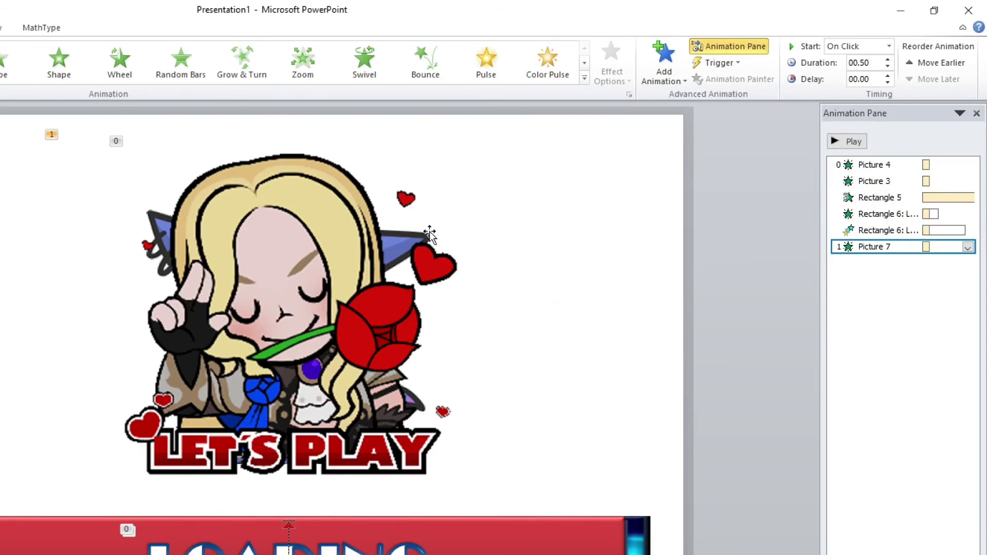
left_click(362, 245)
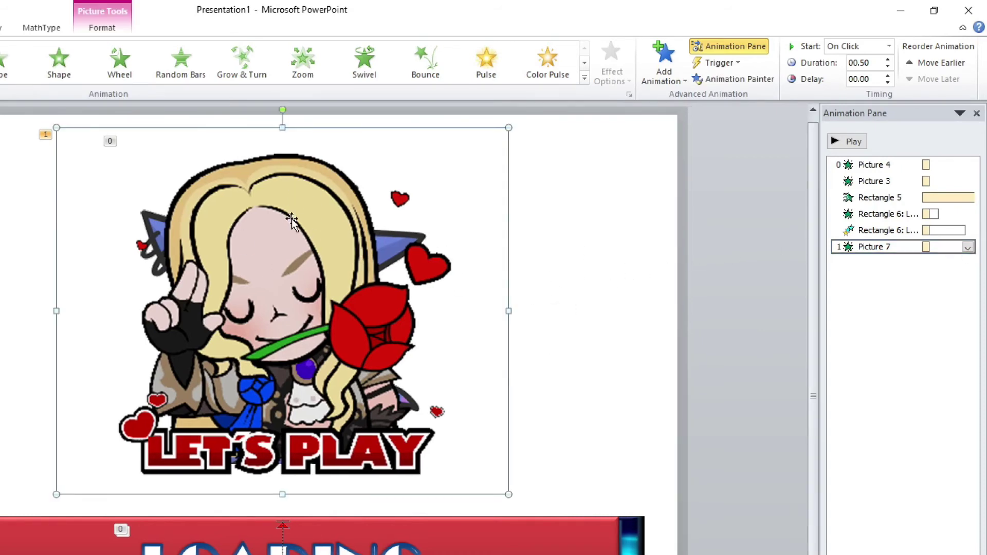
double_click(338, 211)
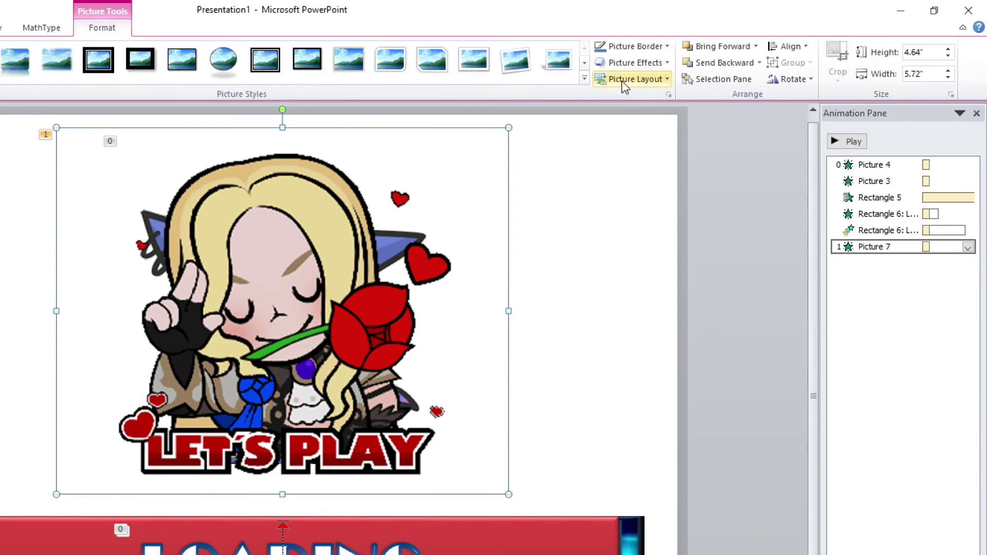
left_click(718, 63)
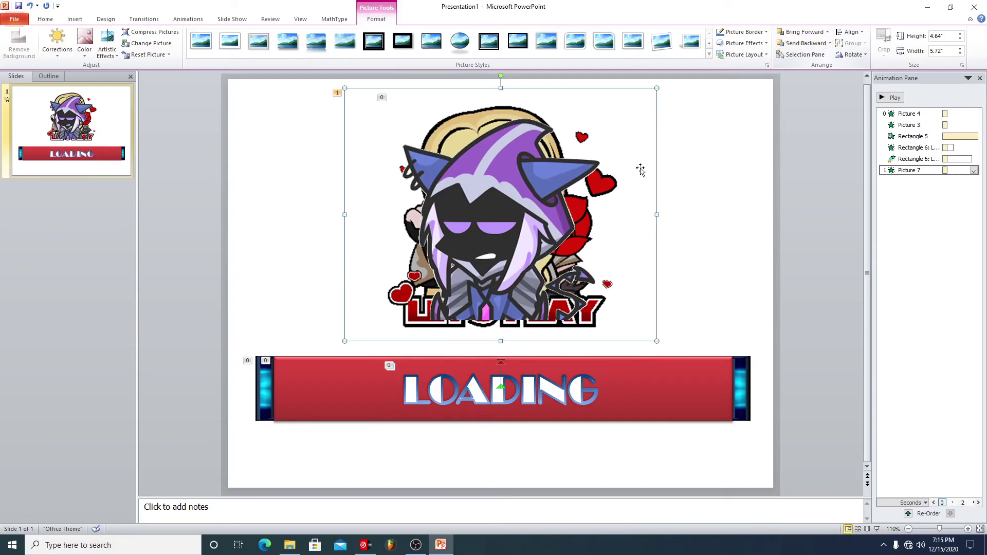
left_click(505, 212)
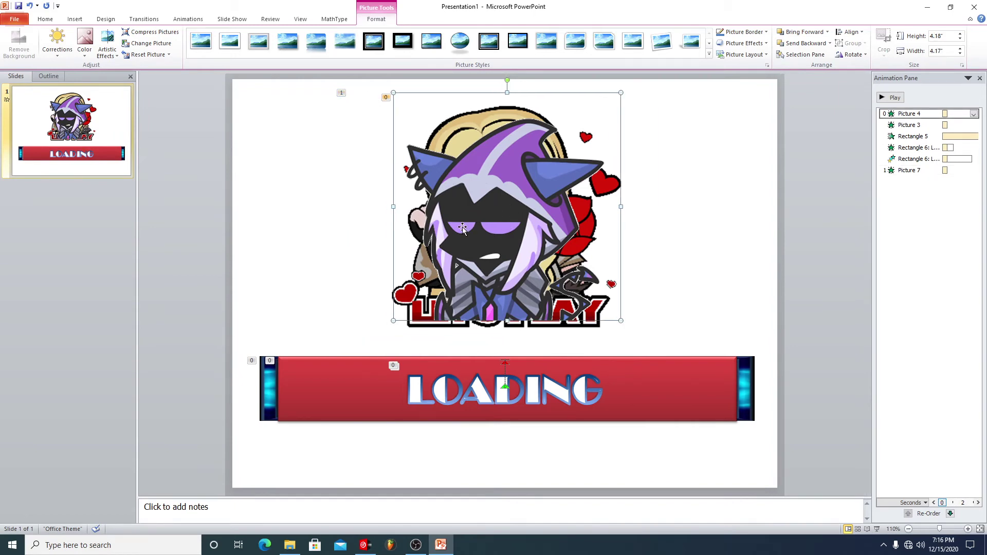
Add a Fade exit to the loading bar pieces and LOADING text, playing With Previous.
left_click(265, 375, "shift")
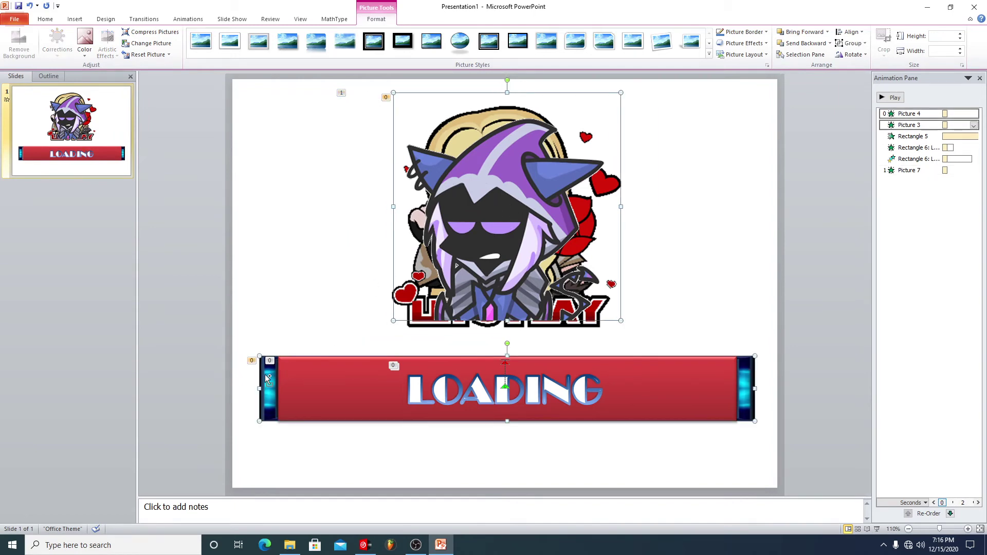
left_click(294, 382, "shift")
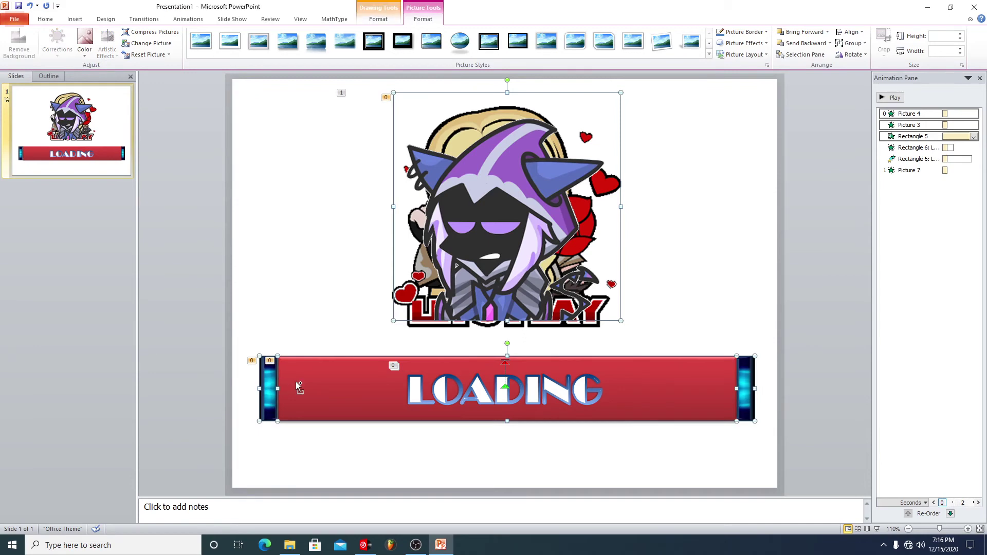
left_click(446, 390, "shift")
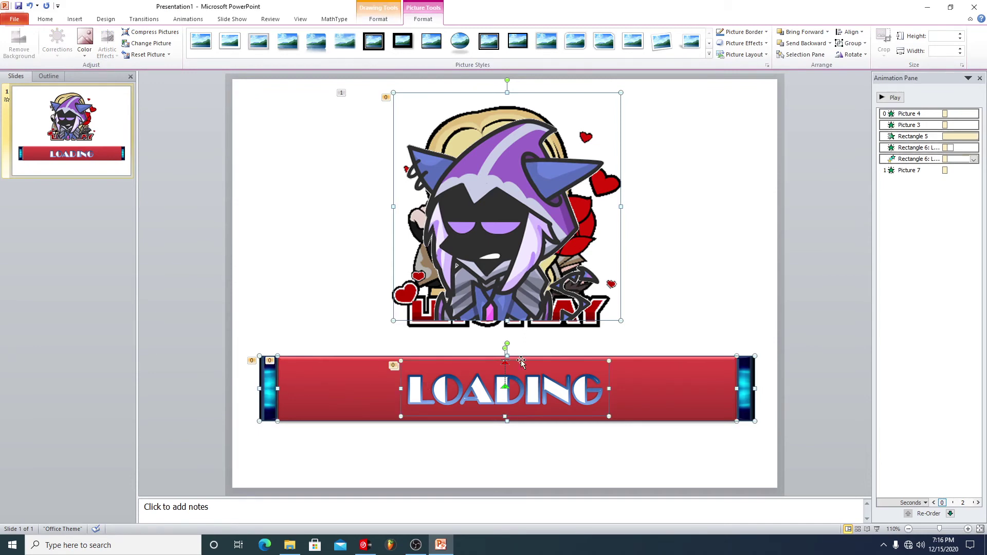
left_click(187, 19)
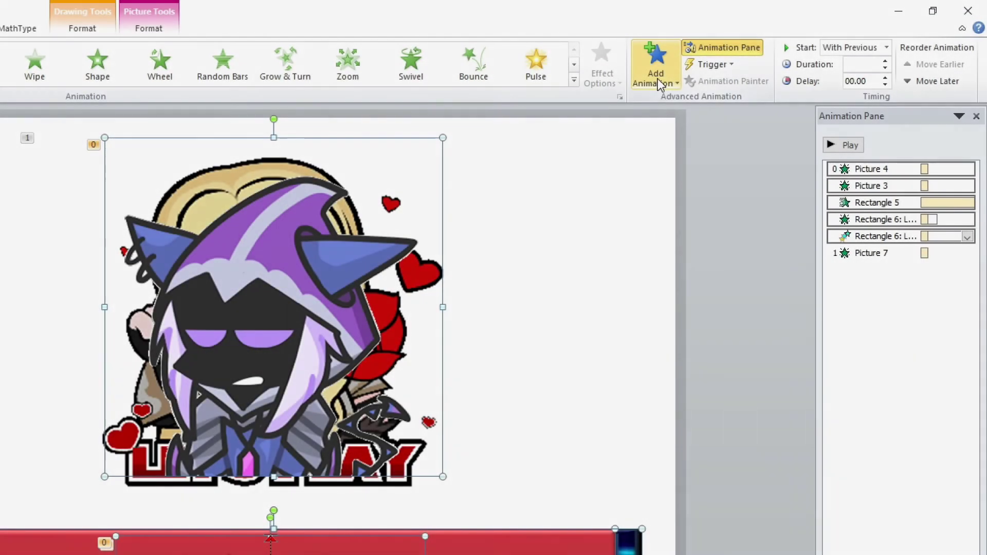
left_click(656, 82)
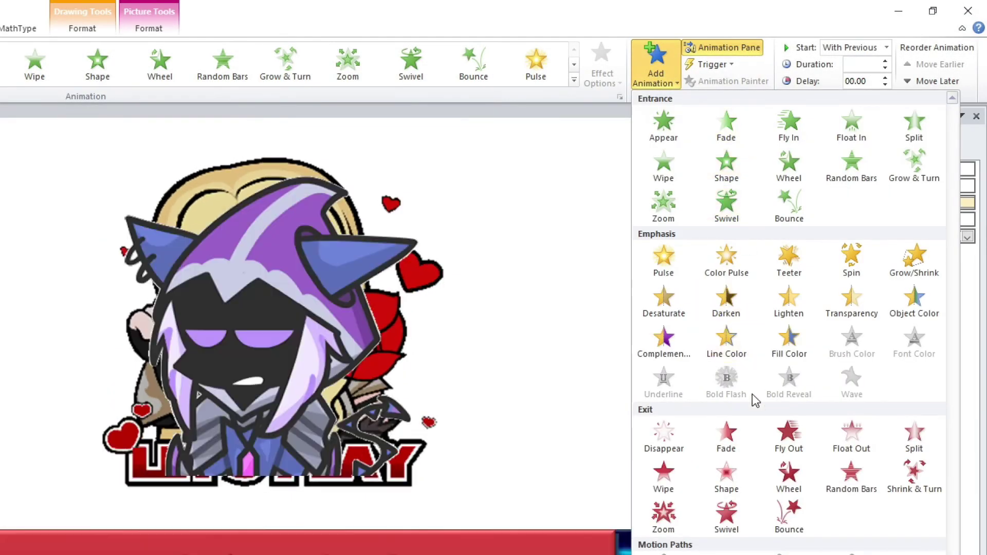
left_click(727, 440)
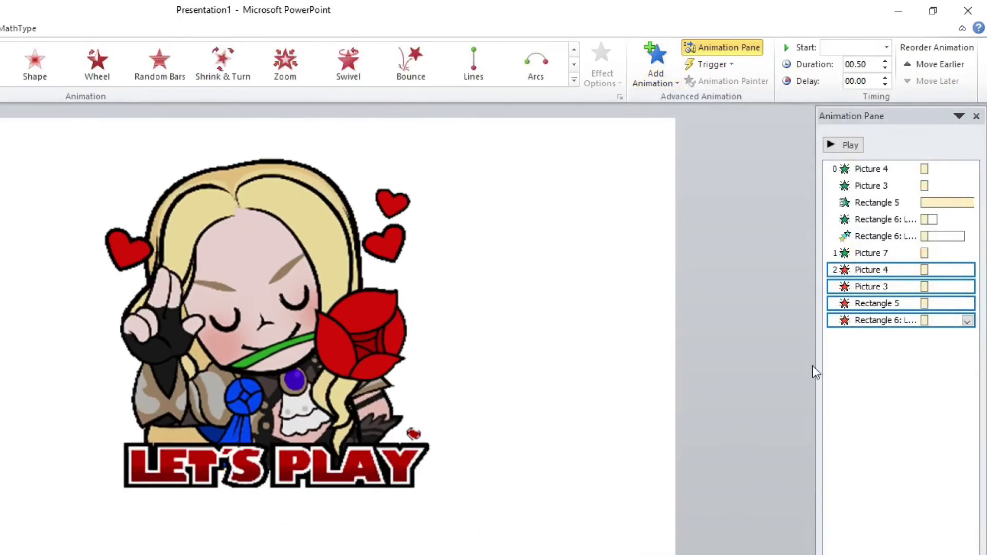
left_click(967, 321)
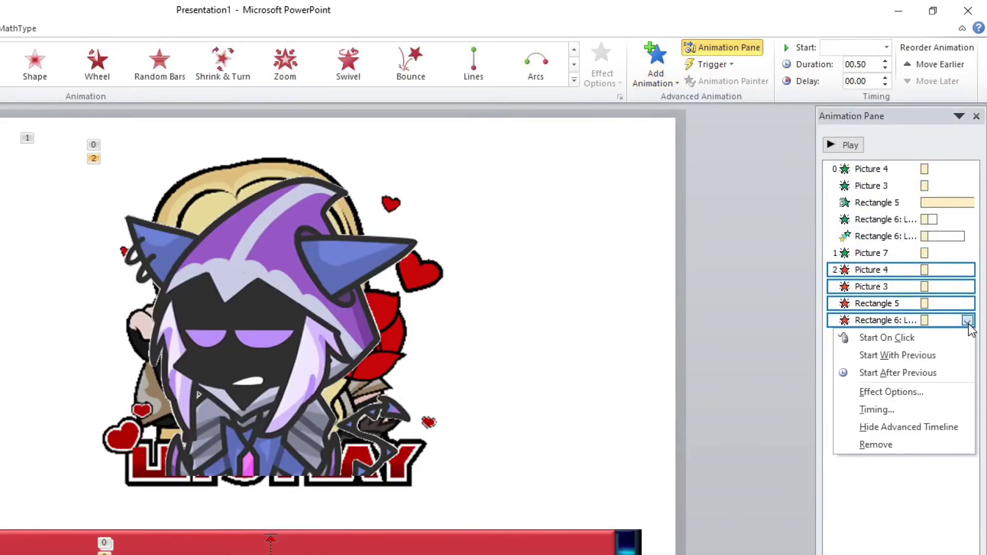
left_click(906, 360)
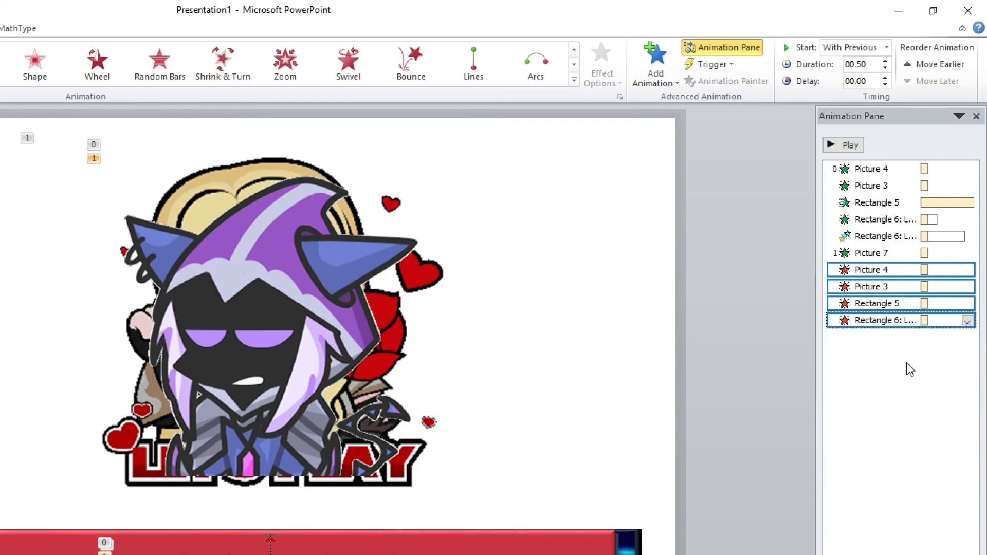
Set the Picture 7 fade-in to start After Previous and preview the slide show.
left_click(916, 254)
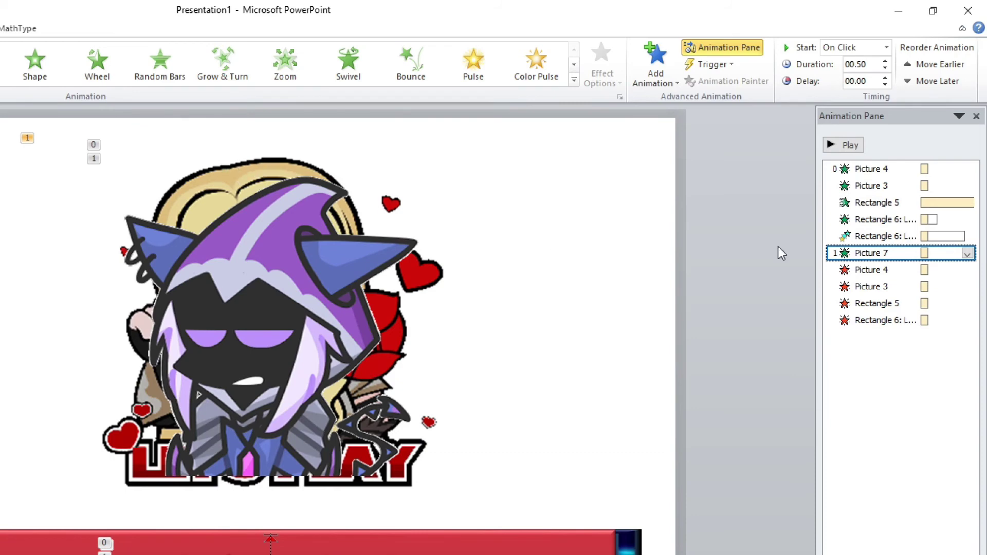
left_click(968, 254)
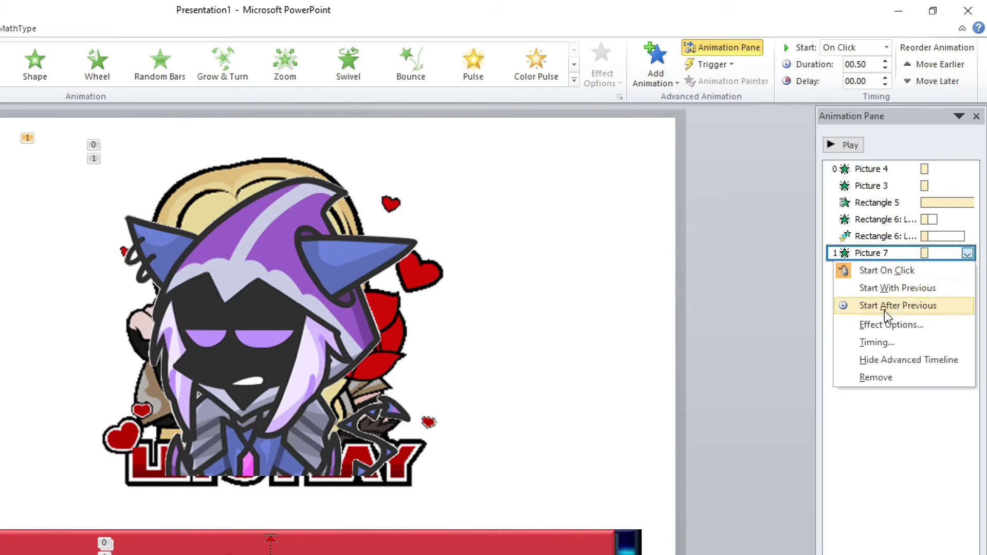
left_click(884, 305)
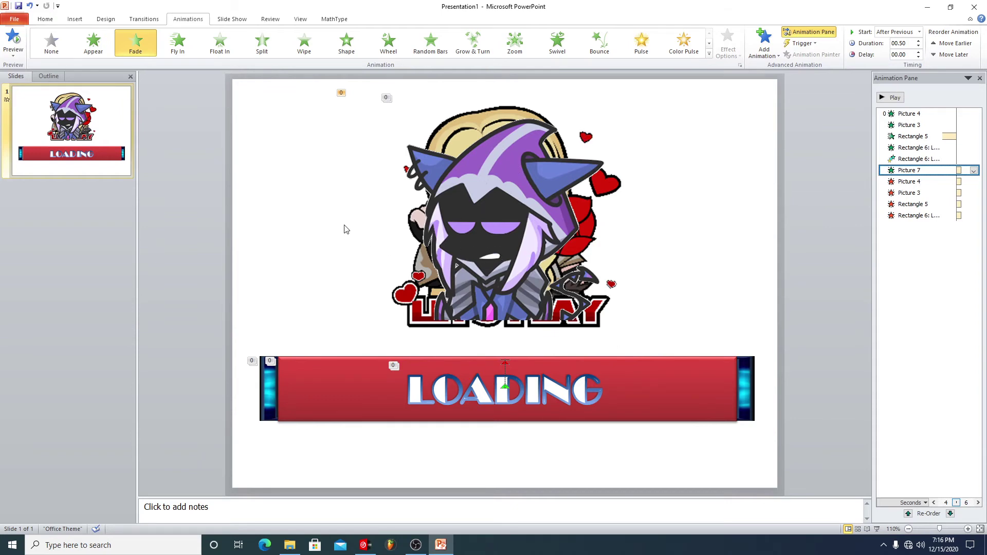
left_click(877, 530)
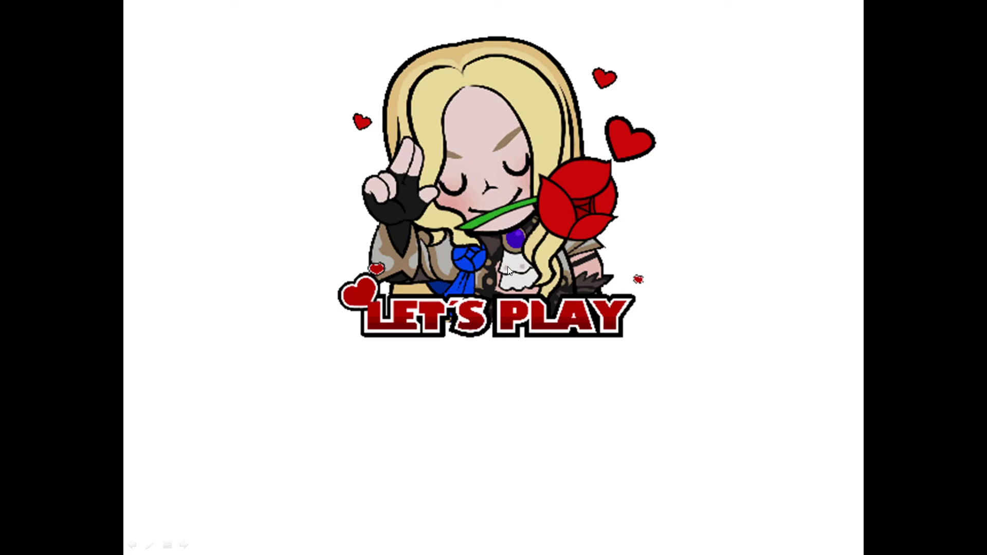
key("Escape")
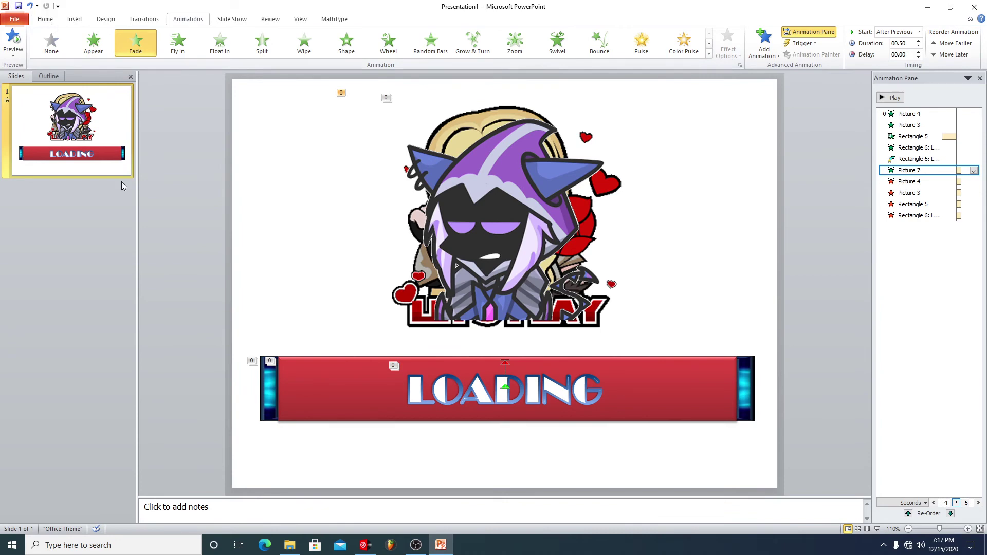
left_click(111, 210)
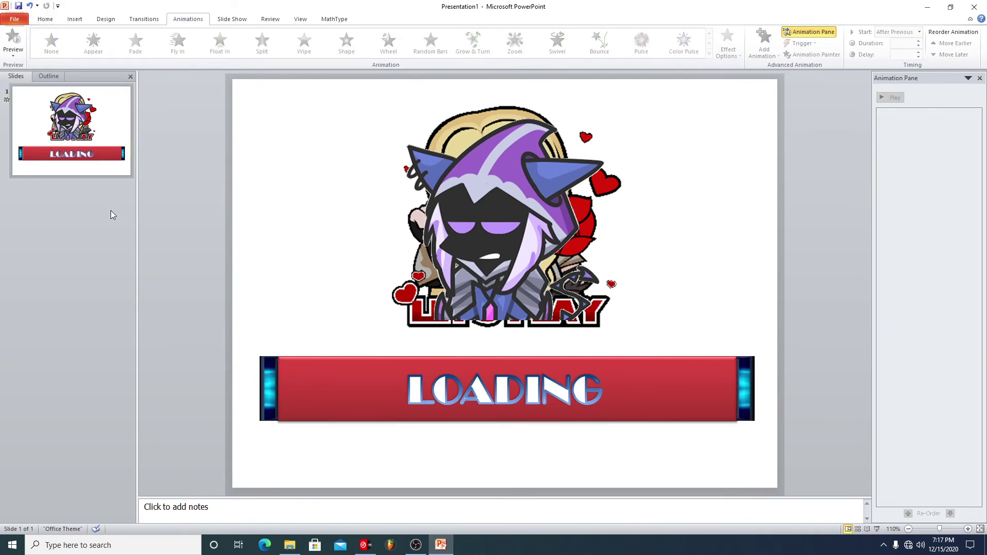
Add a new slide titled QUESTION 1 with the question '1 + 1 = ?'.
key("Return")
left_click(490, 146)
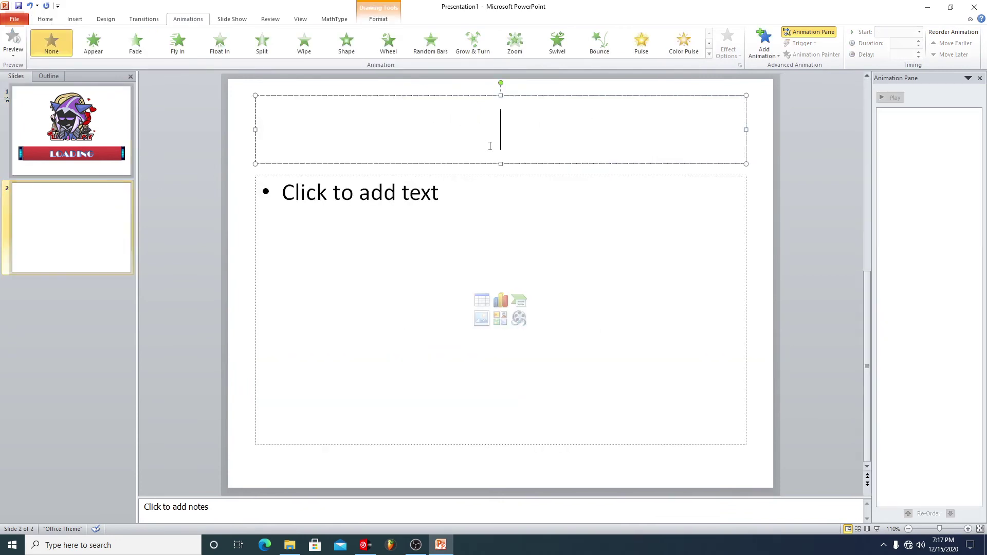
type("QUESTION ")
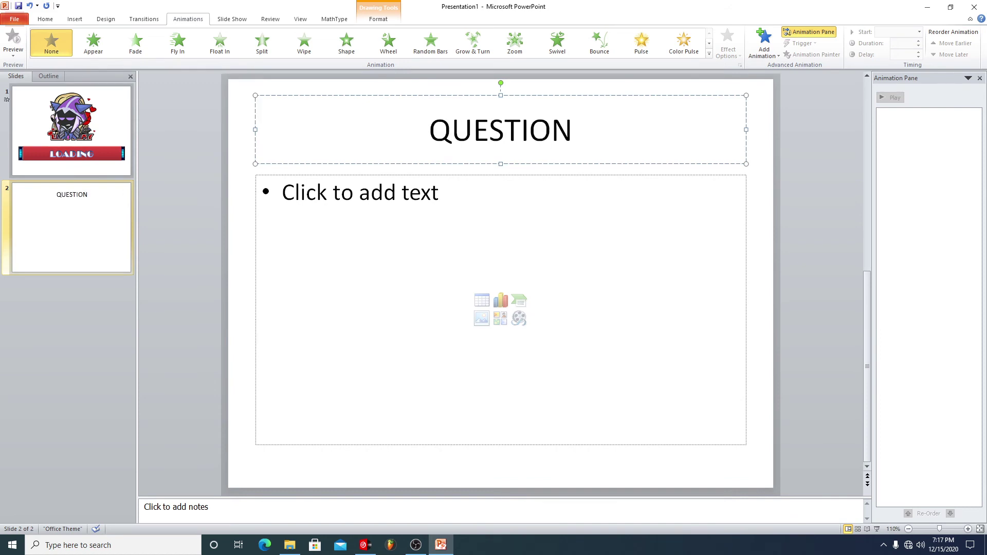
type("1")
left_click(483, 181)
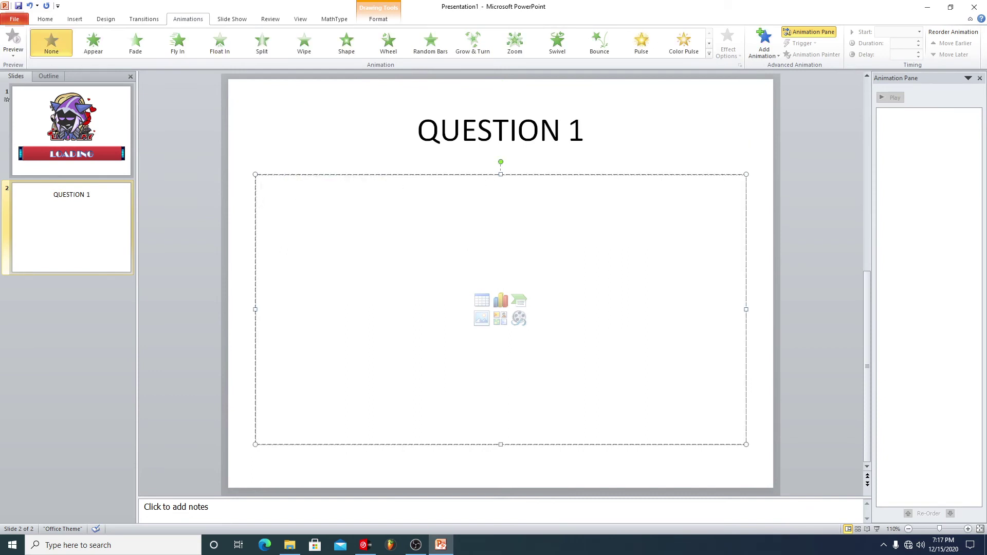
type("1 + 1 =")
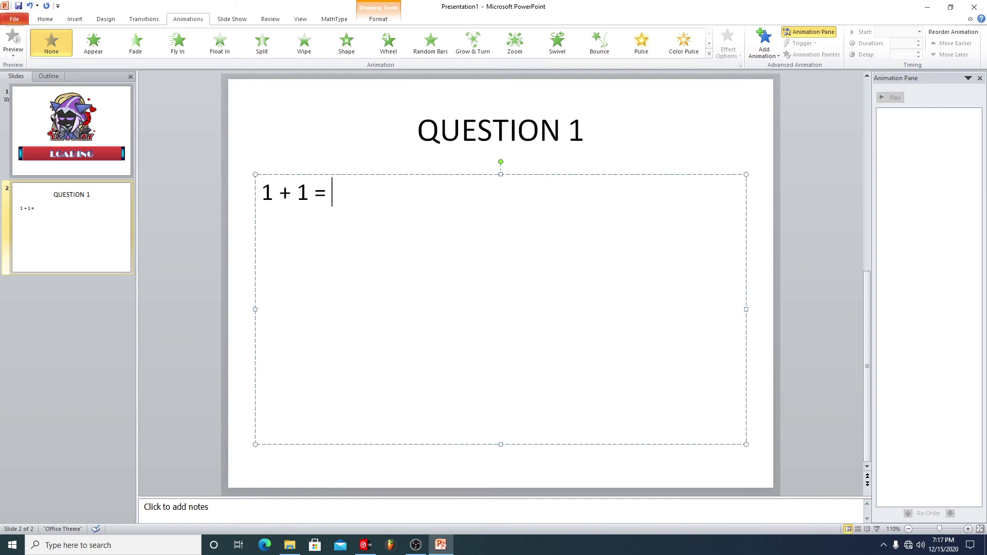
type("?")
List the answer choices a. 0, b. 1 and c. 2 below the question.
key("Return")
type("a")
key("BackSpace")
key("Return")
type("a")
type(". 1")
key("BackSpace")
type("0")
key("Return")
type("1")
key("Return")
type("2")
key("Return")
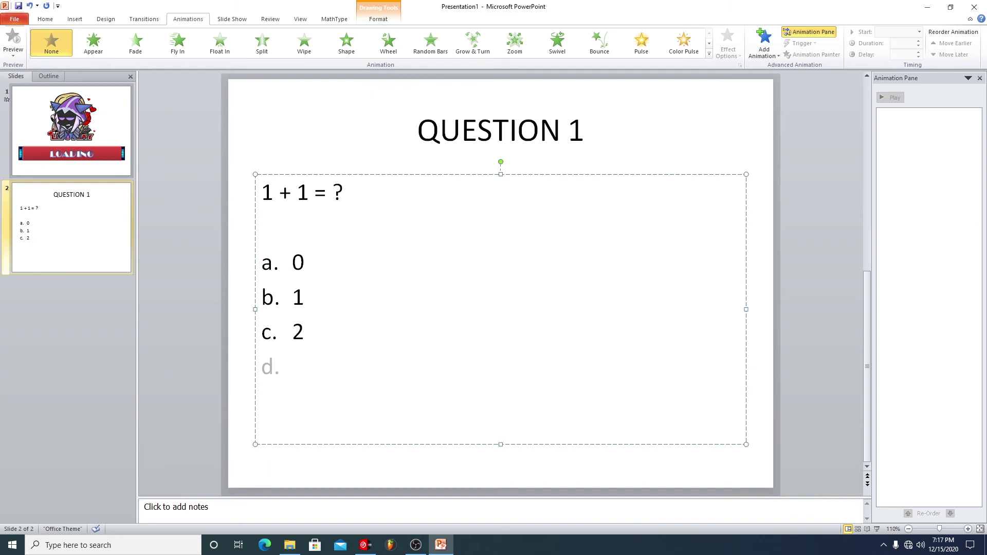
Add answer d. 3 and insert a new slide 2 after the loading slide.
type("3")
left_click(96, 181)
key("Return")
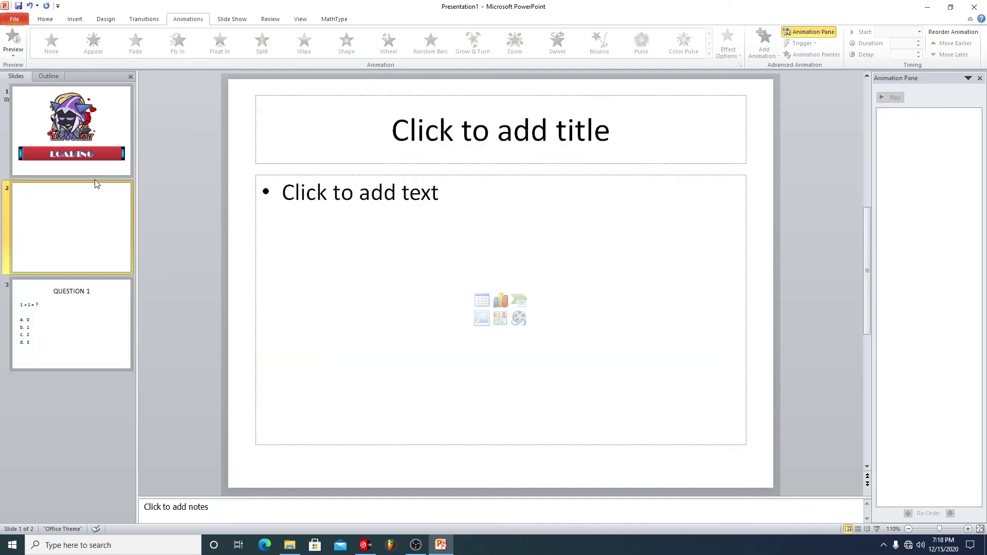
left_click(304, 201)
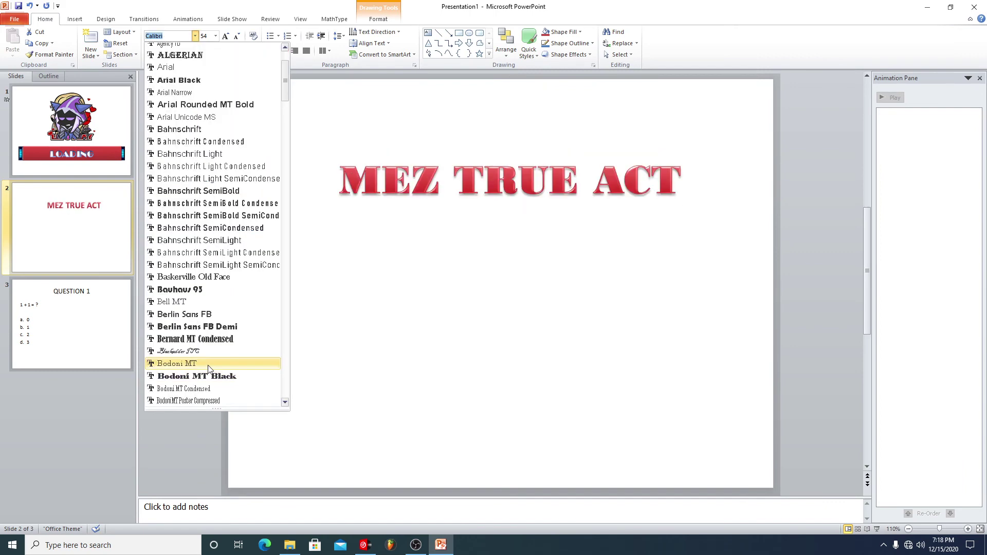
Set the MEZ TRUE ACT title in Broadway, move it higher, and return to slide 1.
scroll(208, 369, "down", 3)
scroll(203, 302, "down", 3)
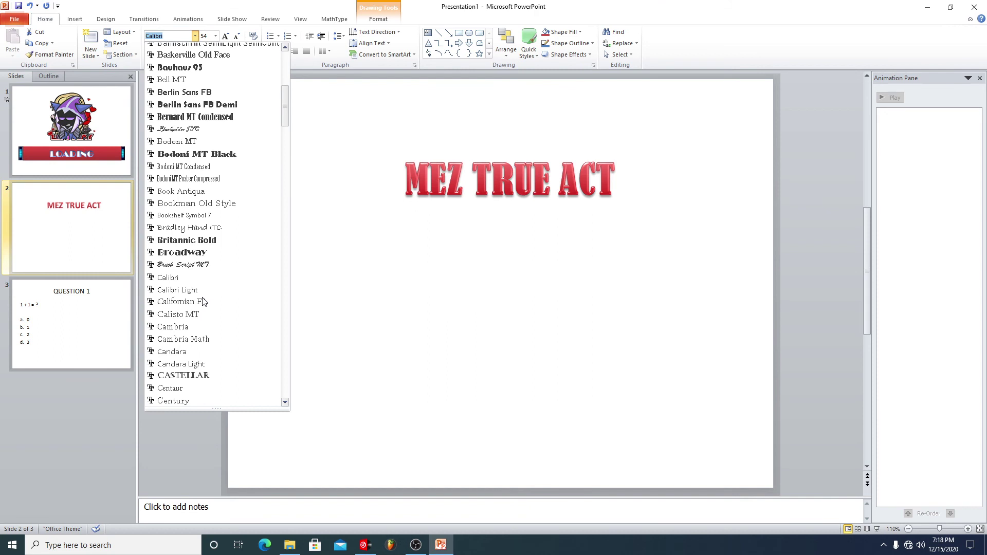
left_click(182, 252)
left_click(526, 183)
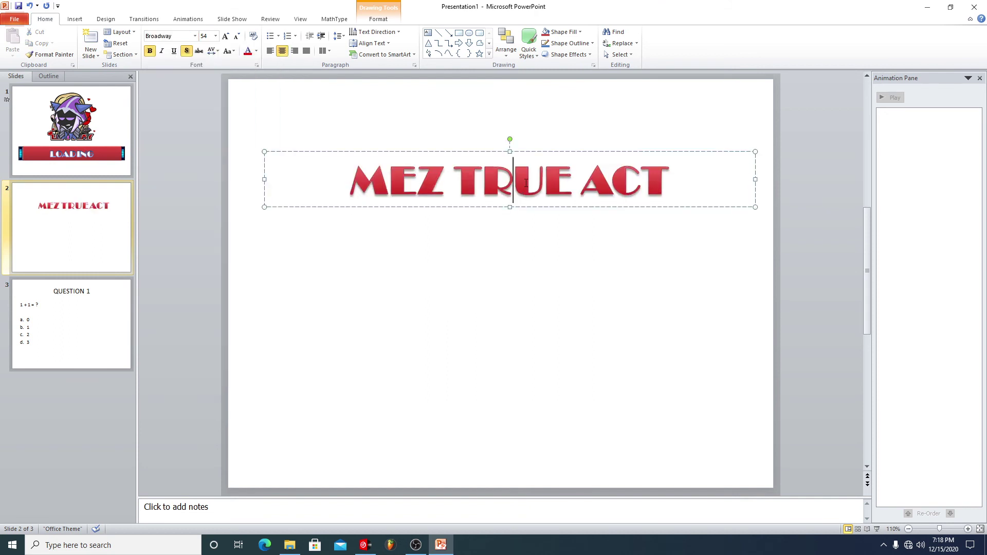
key("ctrl+z")
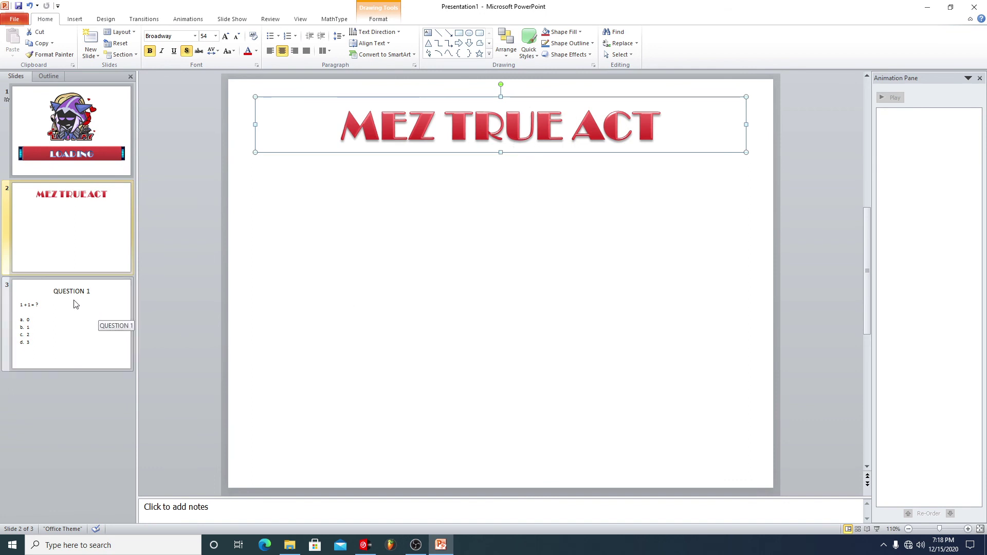
left_click(92, 147)
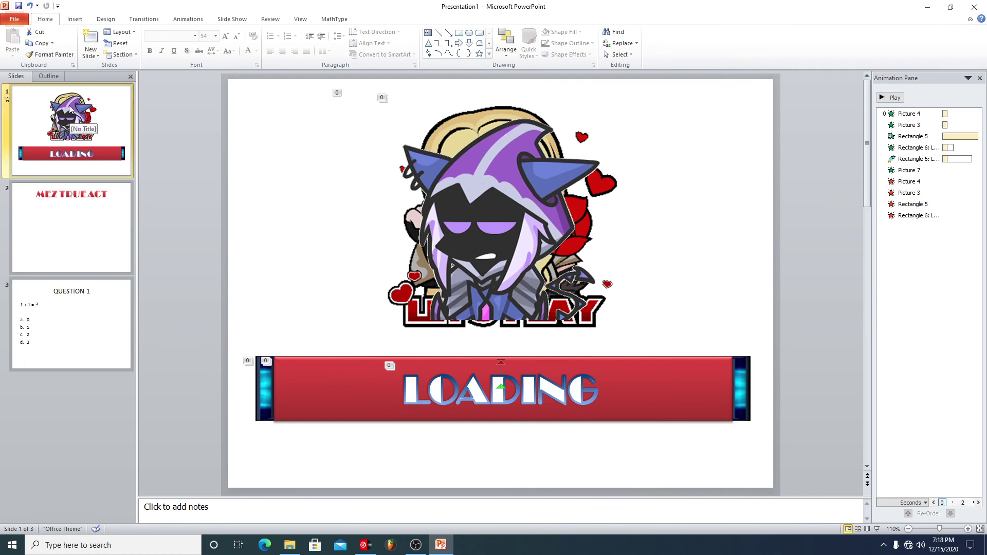
Send the purple character picture behind the Let's Play picture.
left_click(463, 133)
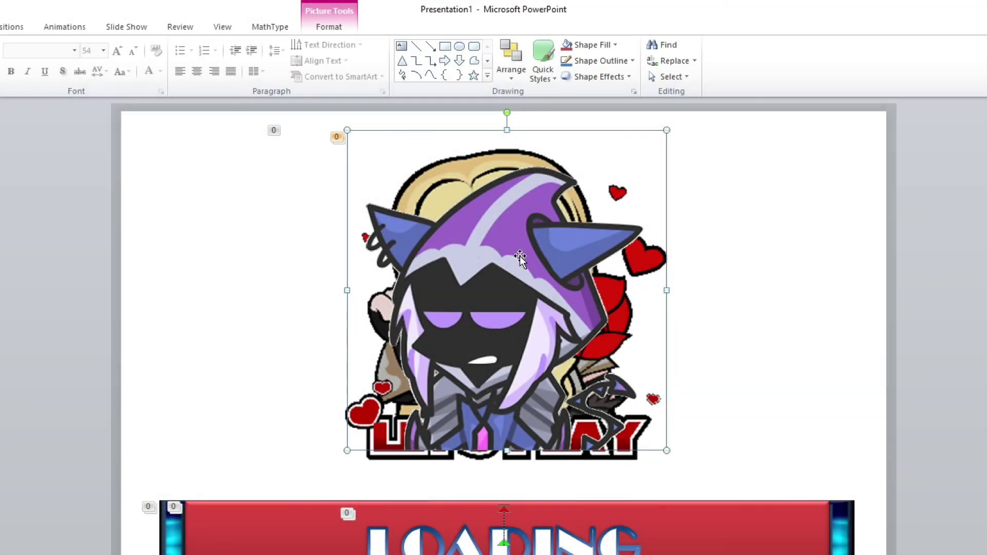
double_click(499, 239)
left_click(930, 61)
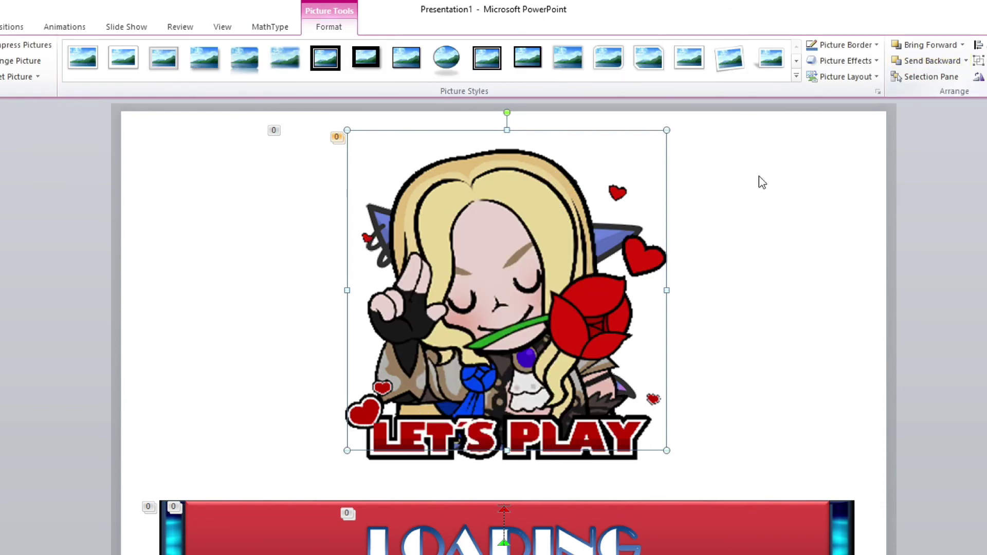
Hyperlink the Let's Play picture to slide 3, QUESTION 1, in this document.
left_click(516, 256)
right_click(516, 256)
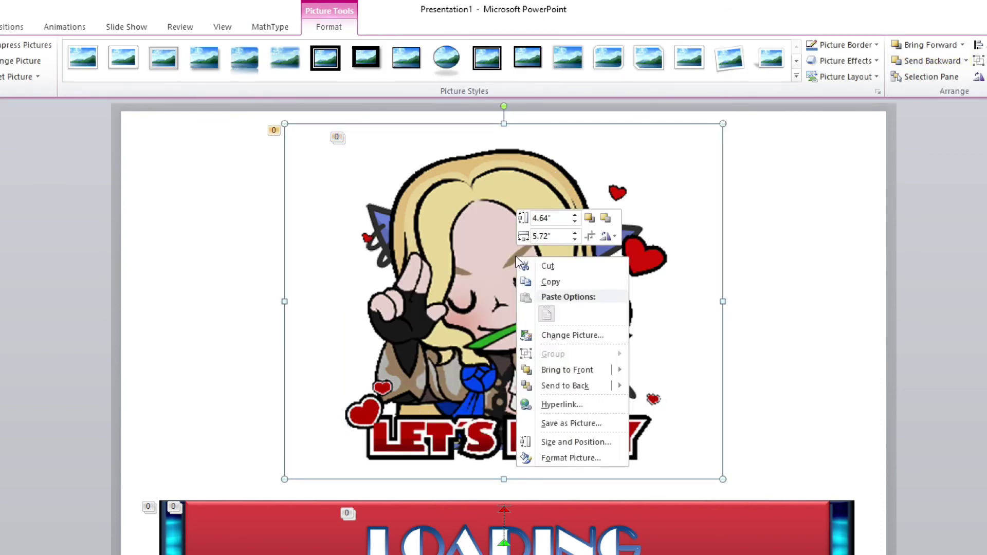
left_click(560, 405)
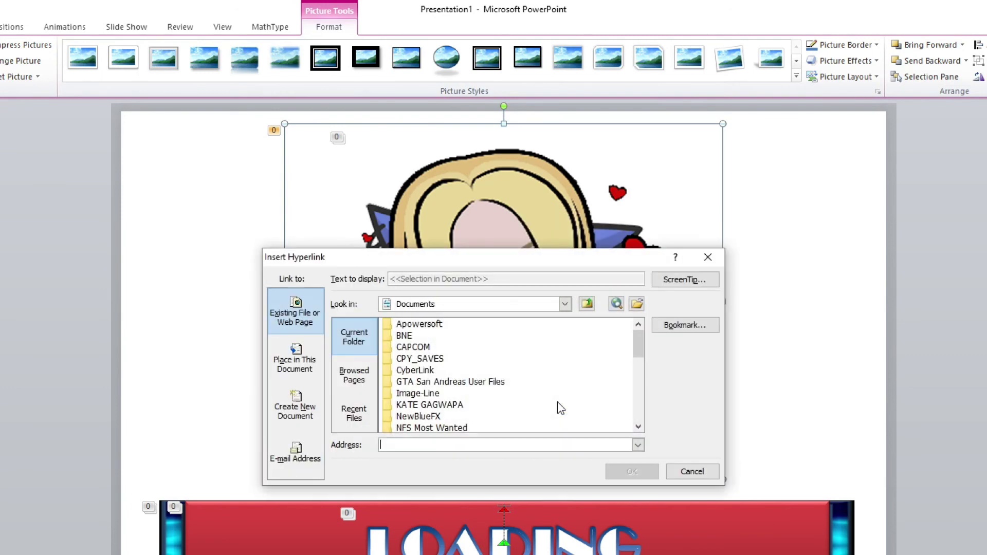
left_click(313, 372)
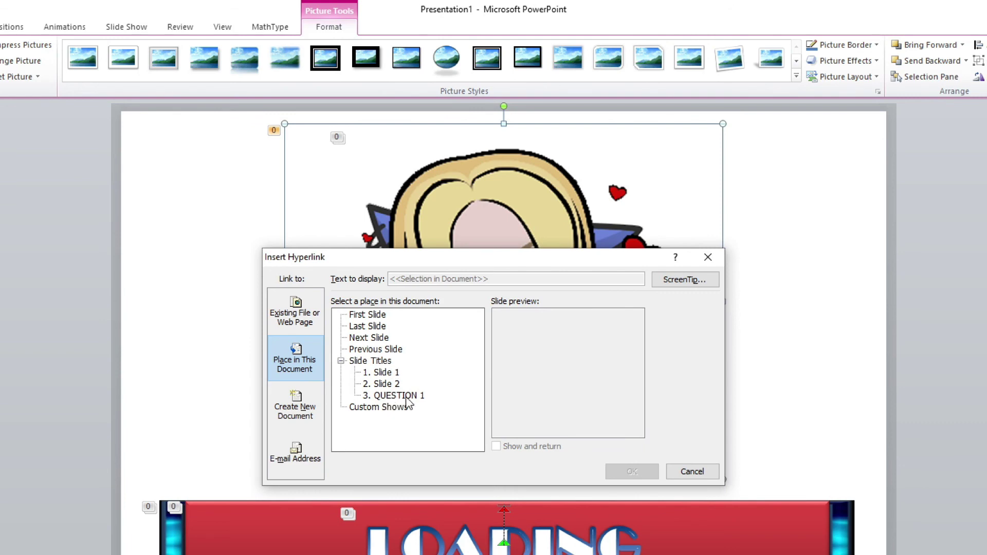
left_click(379, 395)
left_click(629, 471)
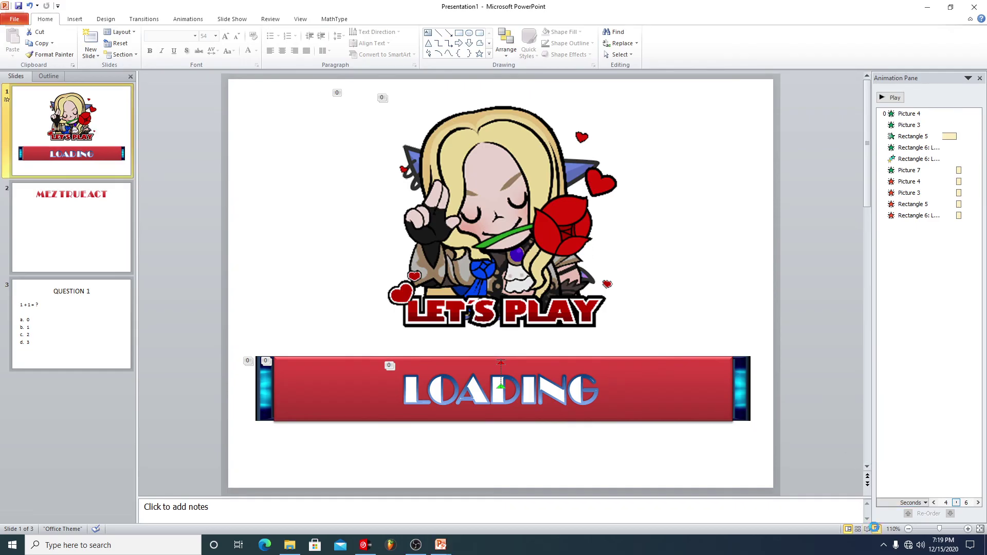
Run the slide show, click the Let's Play picture to reach QUESTION 1, then end the show.
left_click(874, 527)
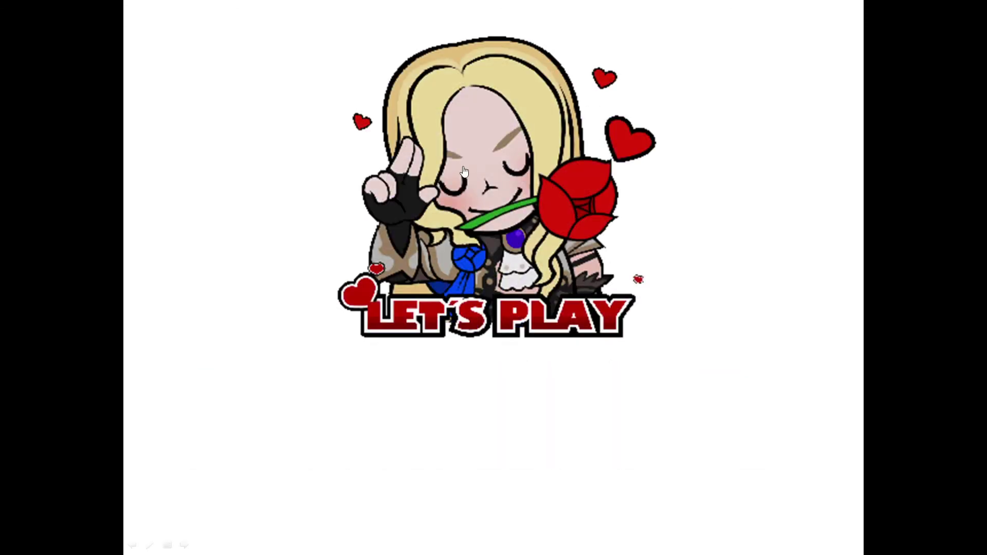
left_click(516, 231)
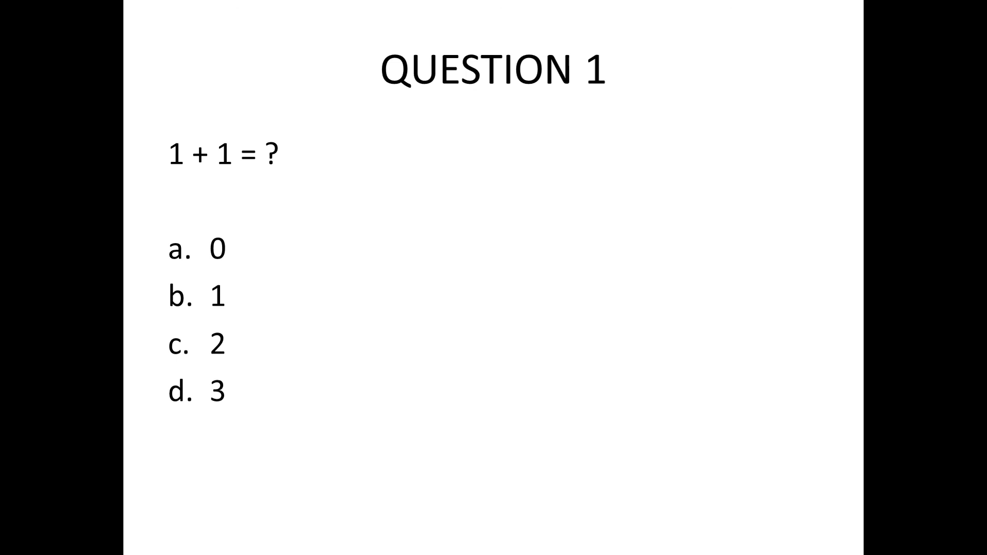
key("Escape")
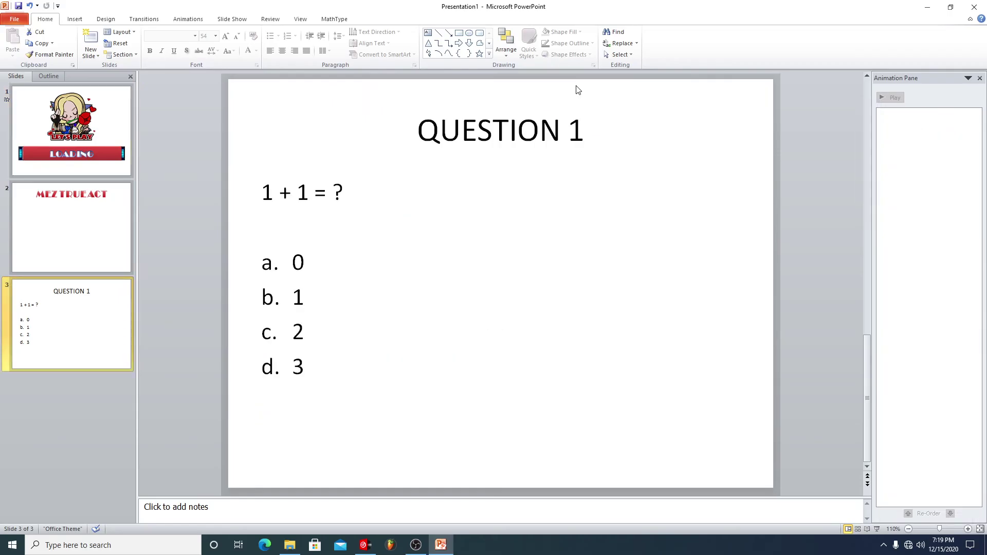